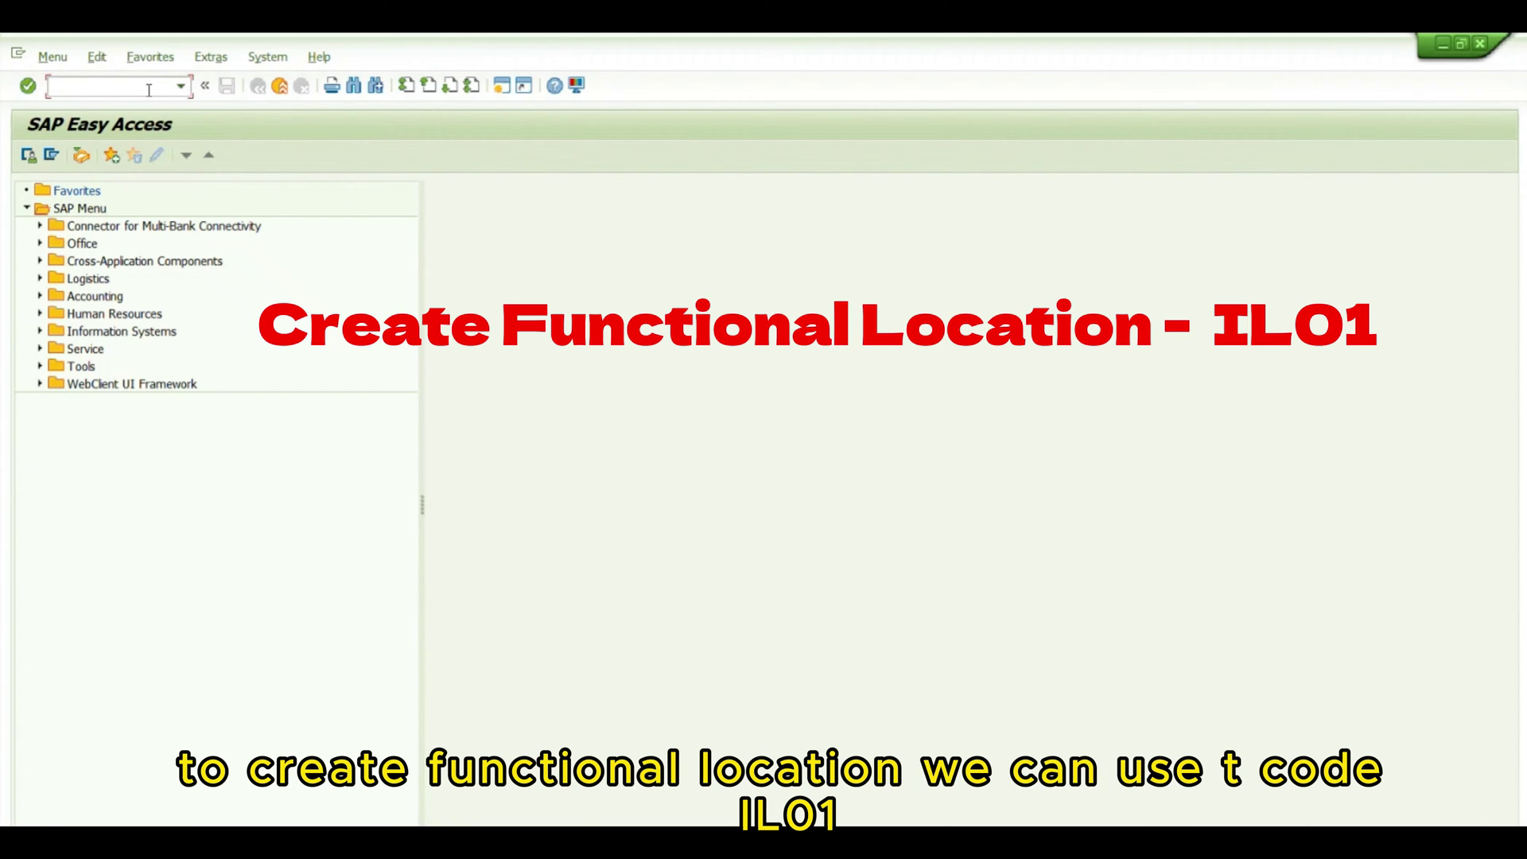
Run transaction IL01 from the command field to open Create Functional Location.
type("IL01")
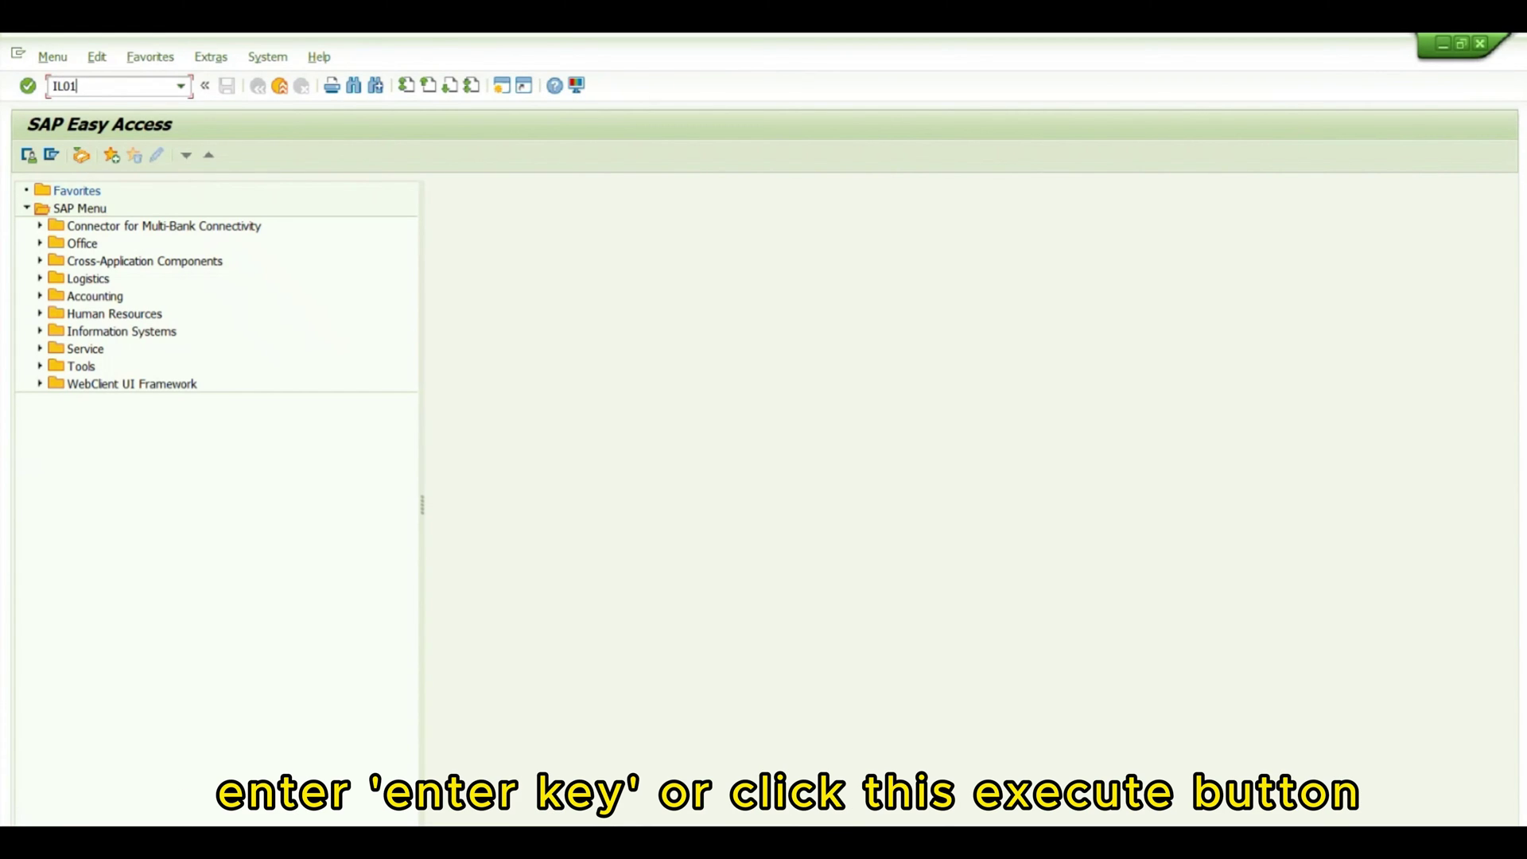
left_click(31, 90)
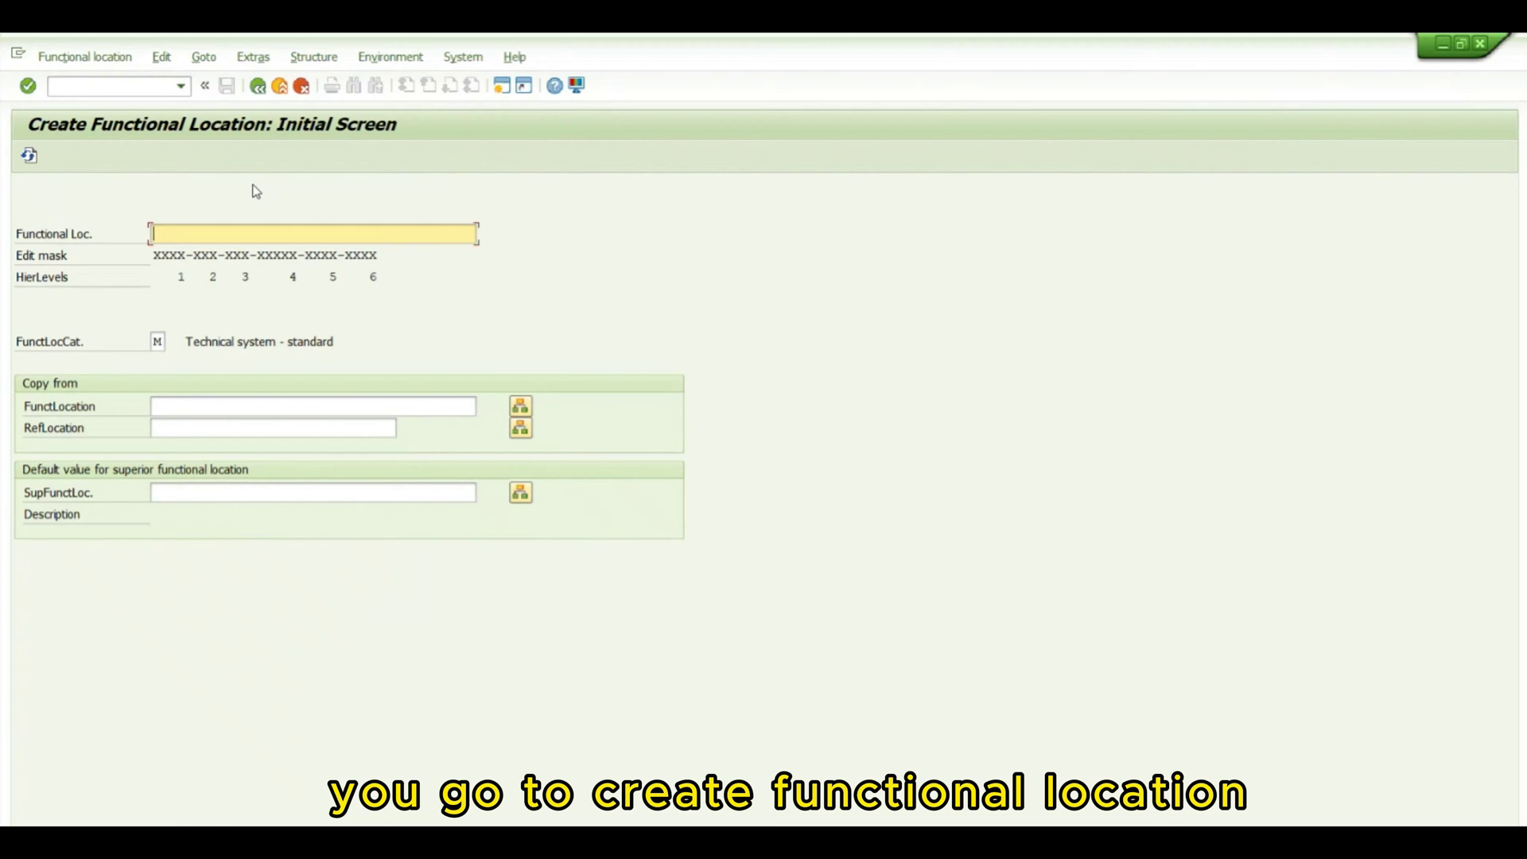
Go back to SAP Easy Access and launch IL01 - Create from Logistics > Plant Maintenance > Functional Location.
left_click(257, 86)
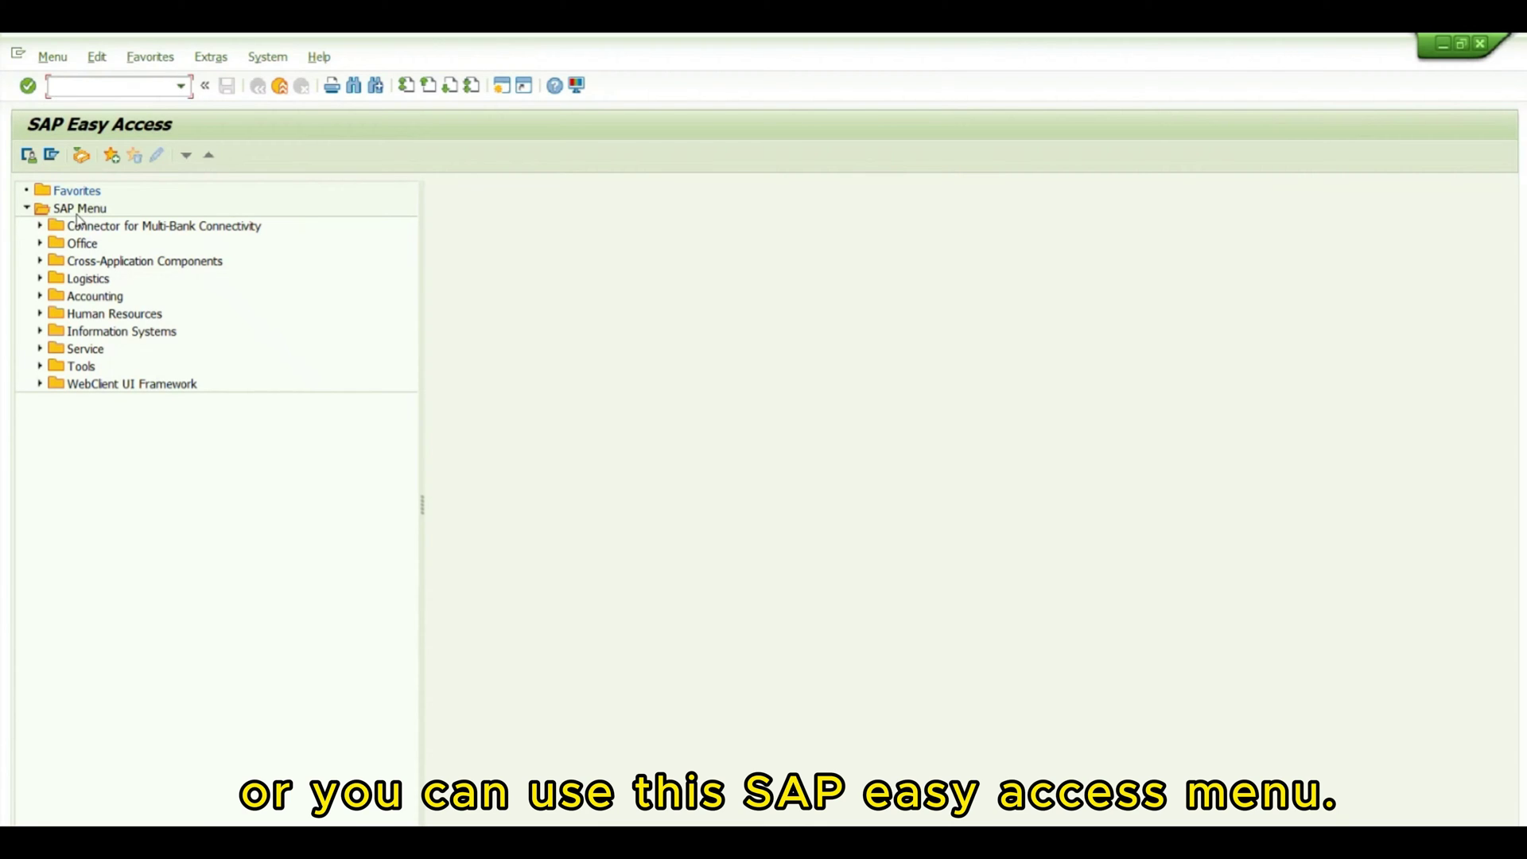
left_click(37, 279)
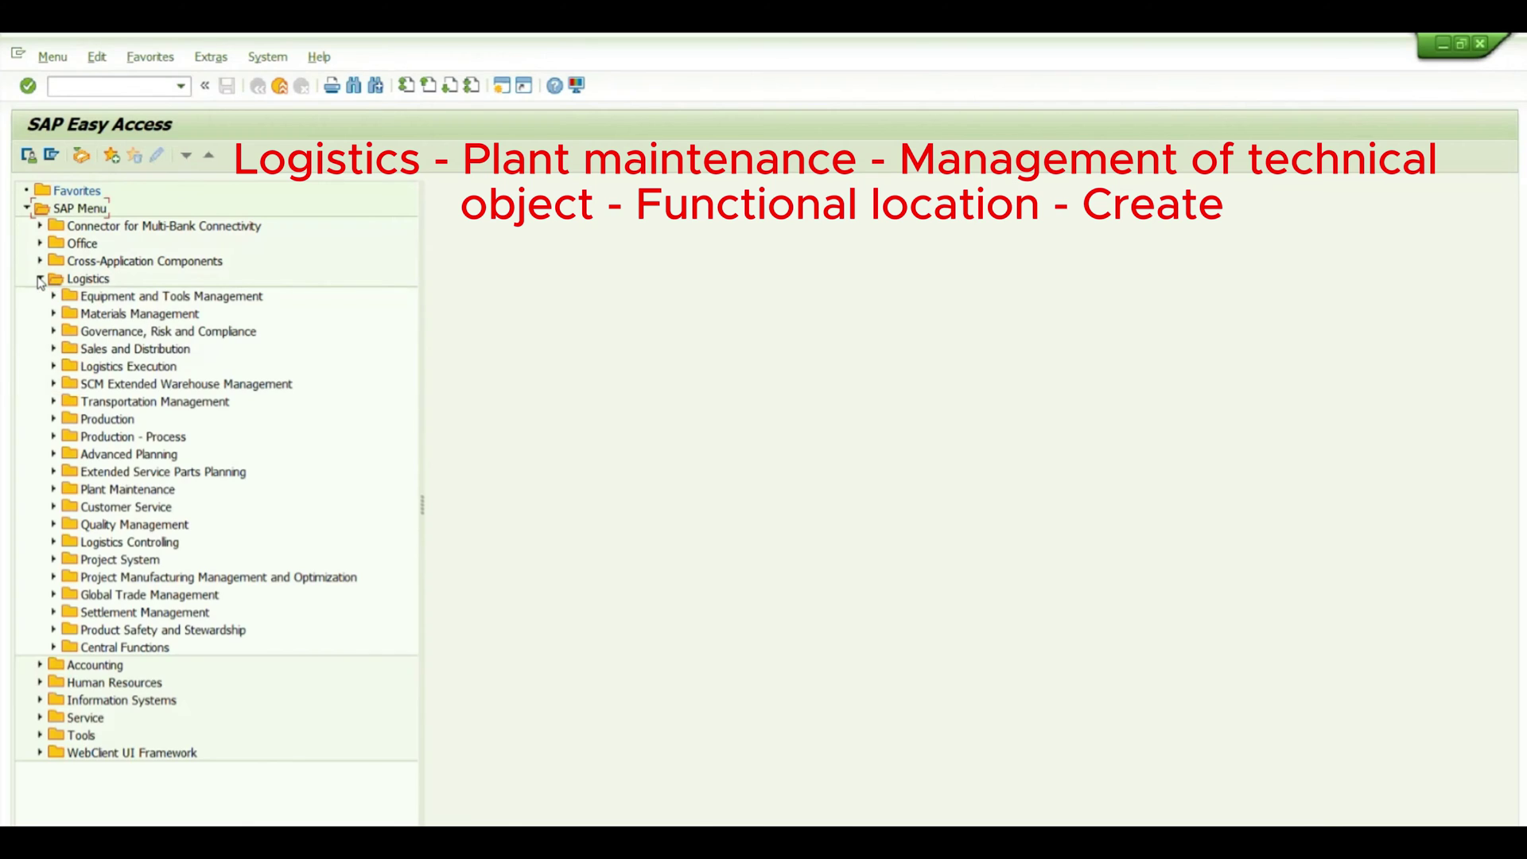
left_click(54, 490)
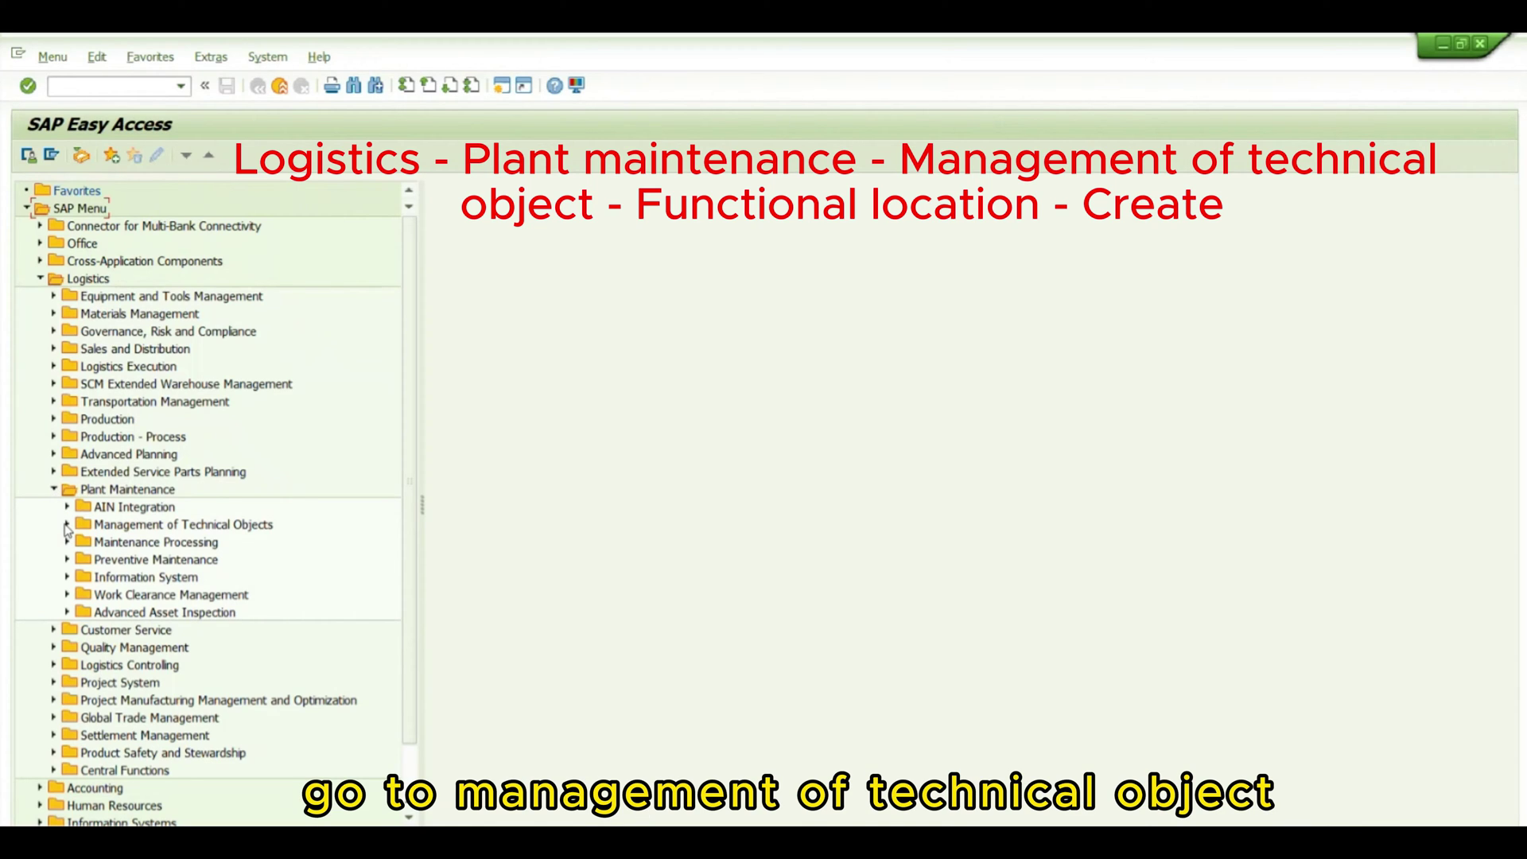
left_click(67, 525)
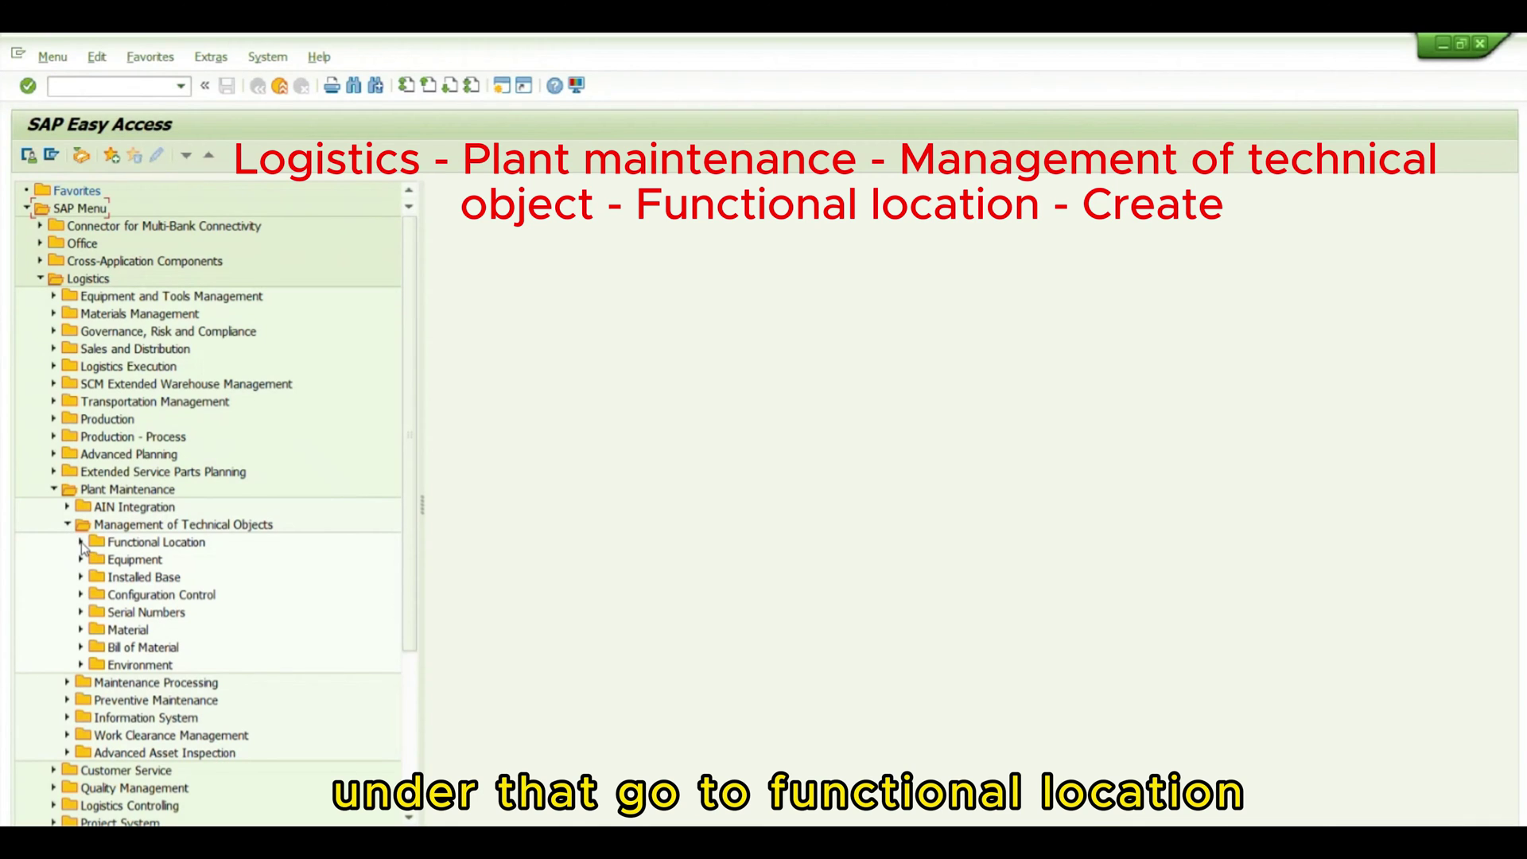
left_click(81, 543)
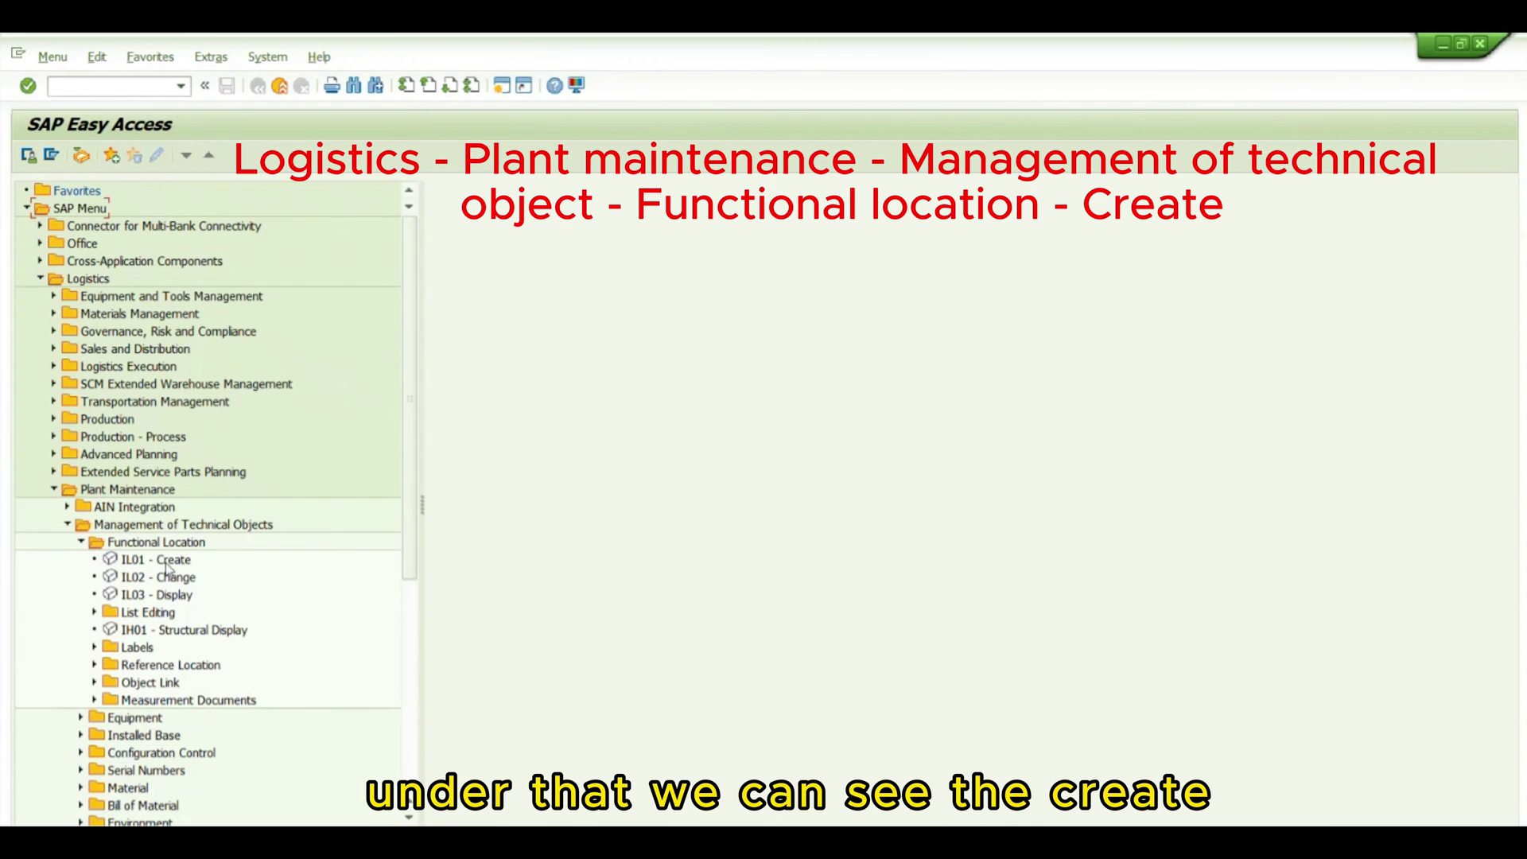
left_click(140, 566)
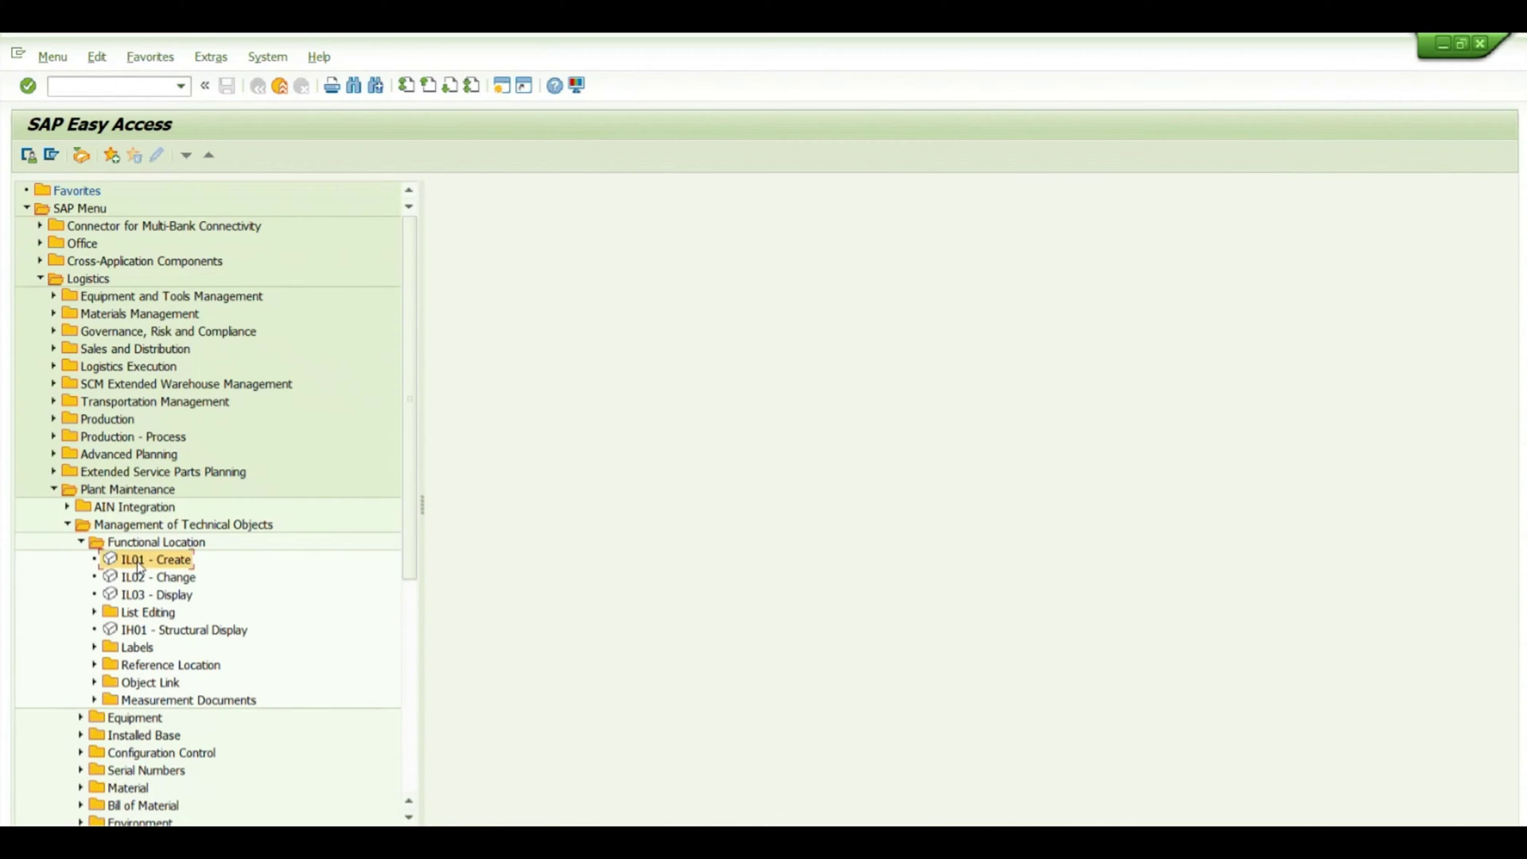
double_click(140, 566)
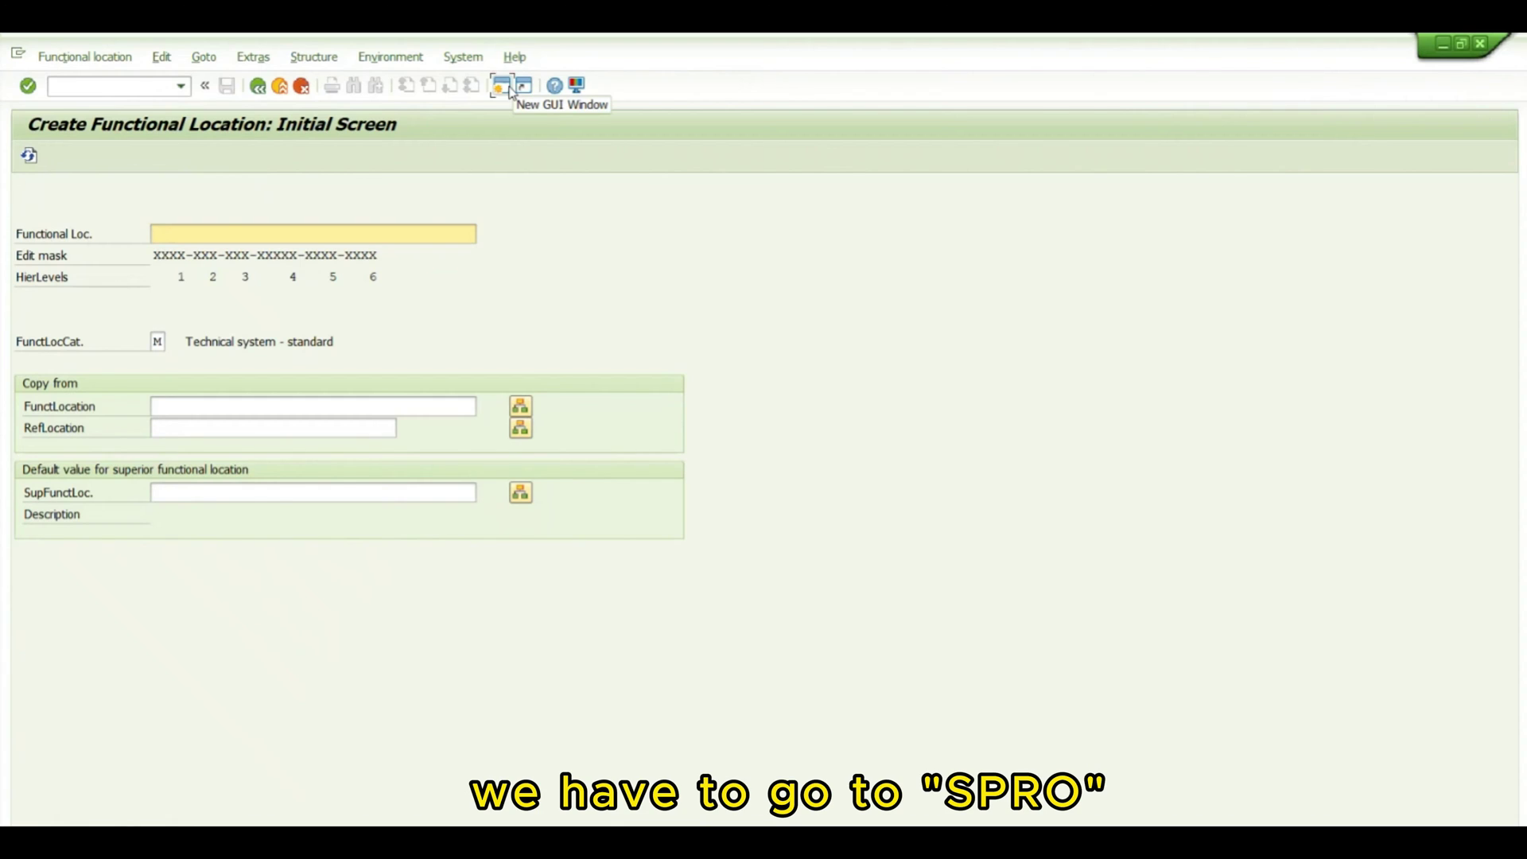
Open a new GUI window showing the SAP Easy Access menu.
left_click(510, 91)
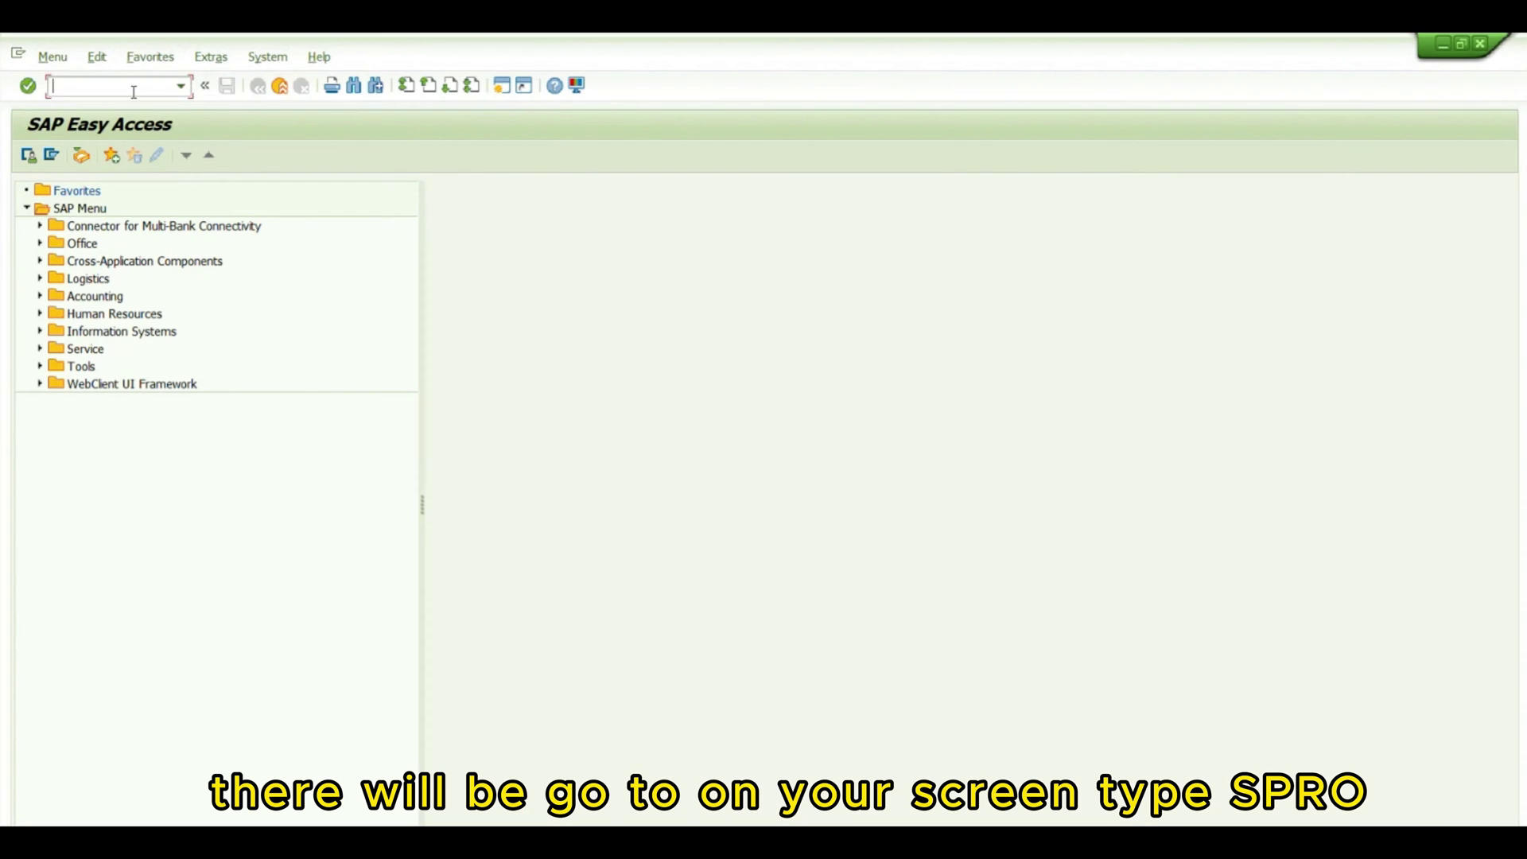
Run SPRO and open the SAP Reference IMG.
type("spro")
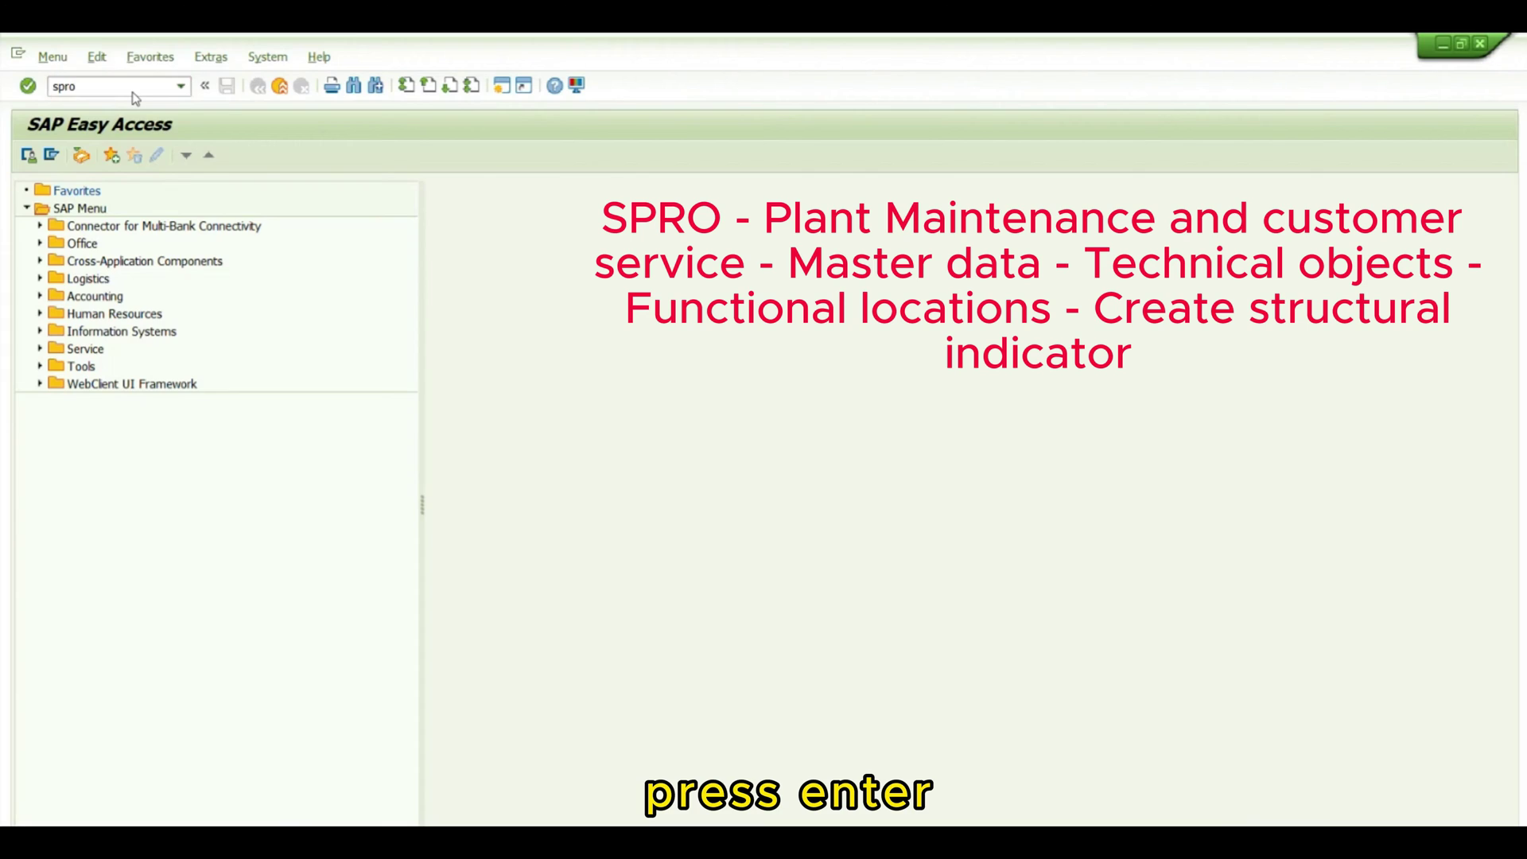
key("Return")
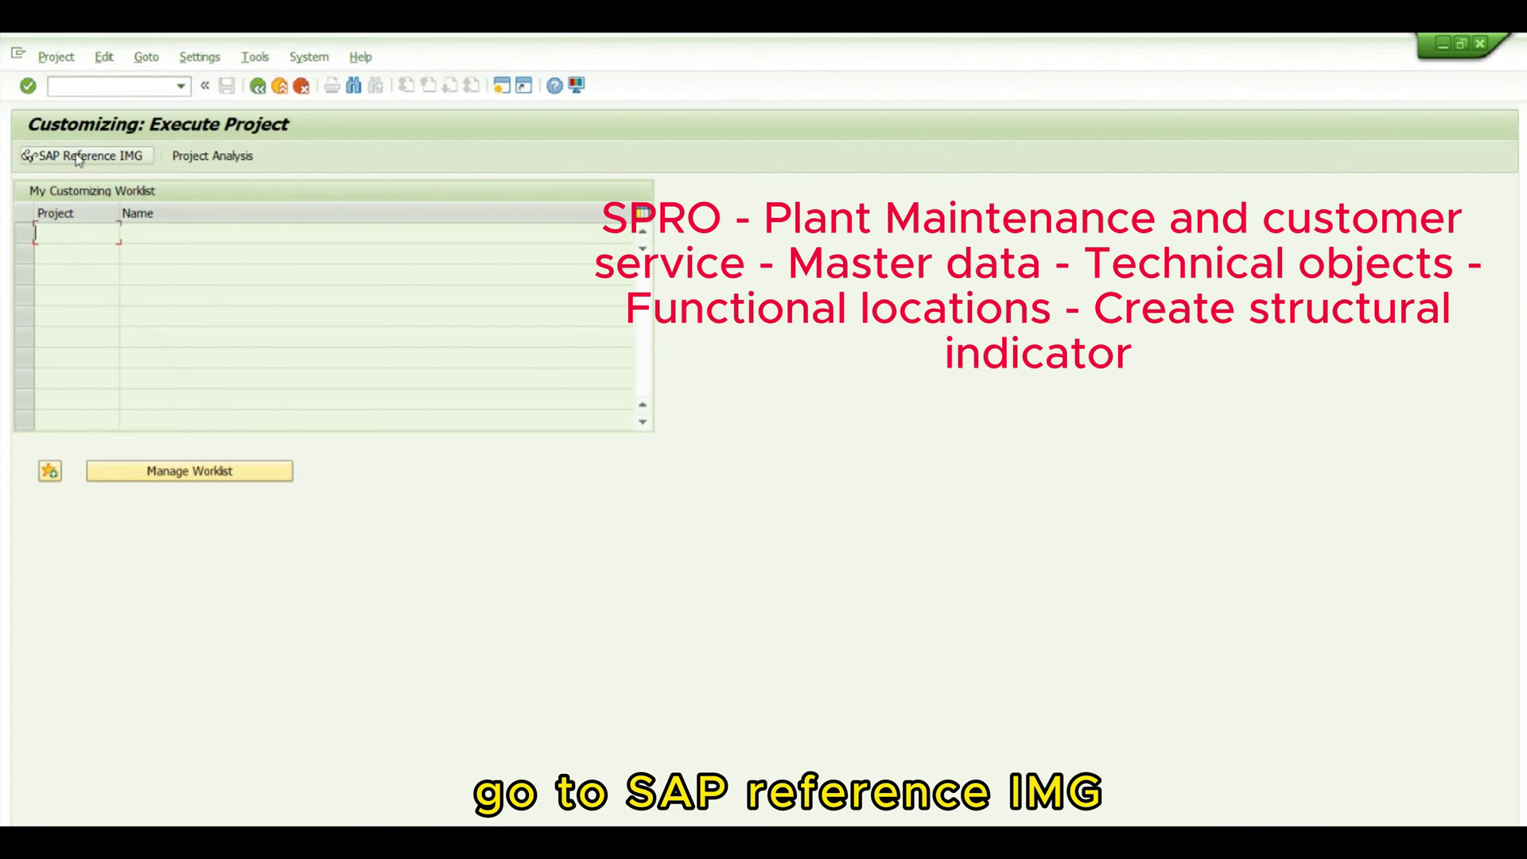
left_click(79, 157)
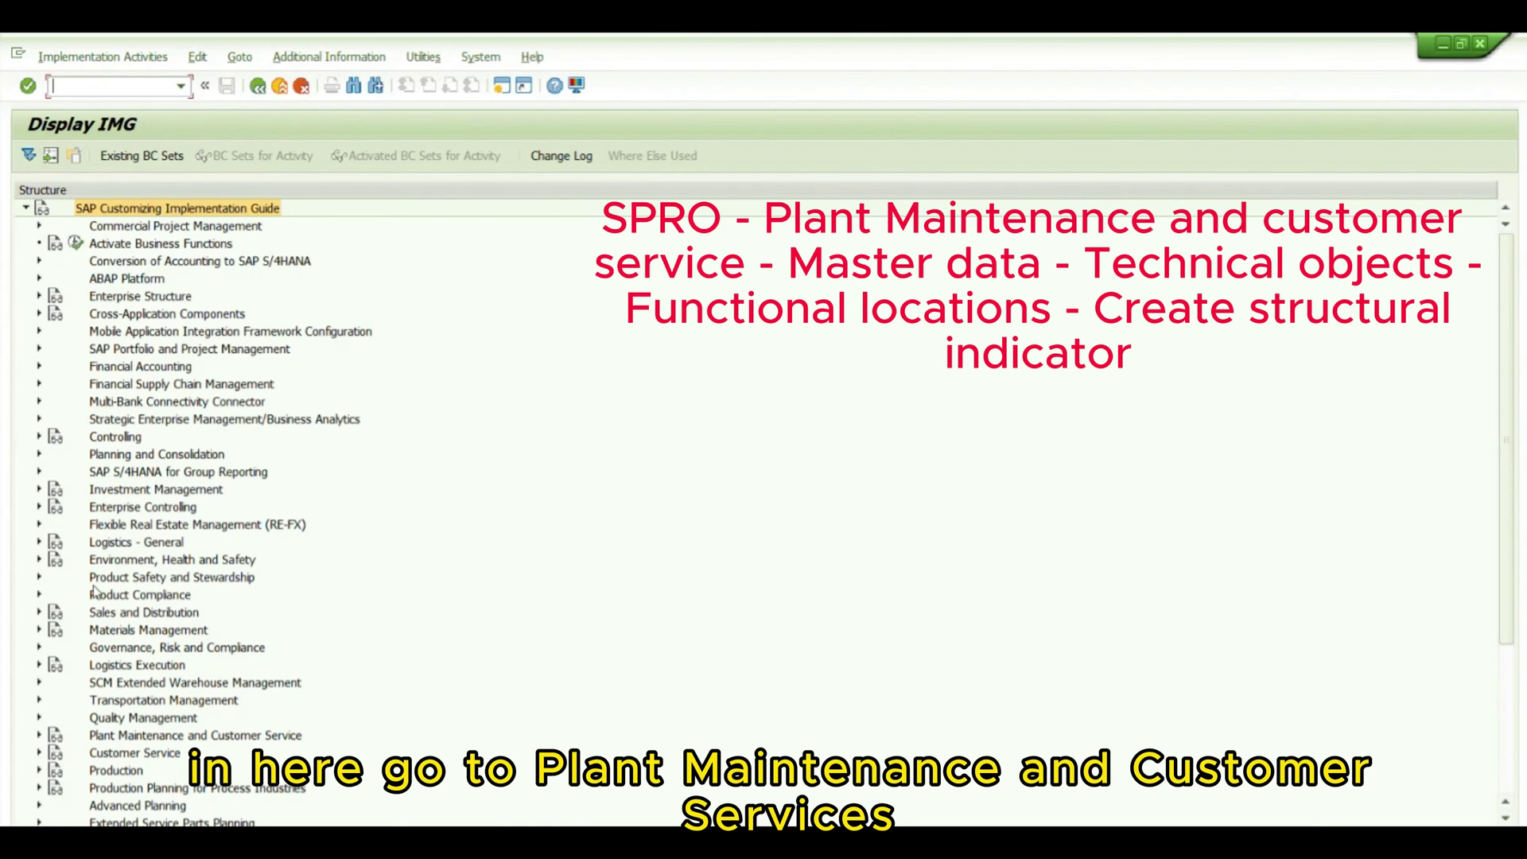
Under Plant Maintenance > Master Data > Technical Objects > Functional Locations, execute Create Structure Indicator.
left_click(38, 736)
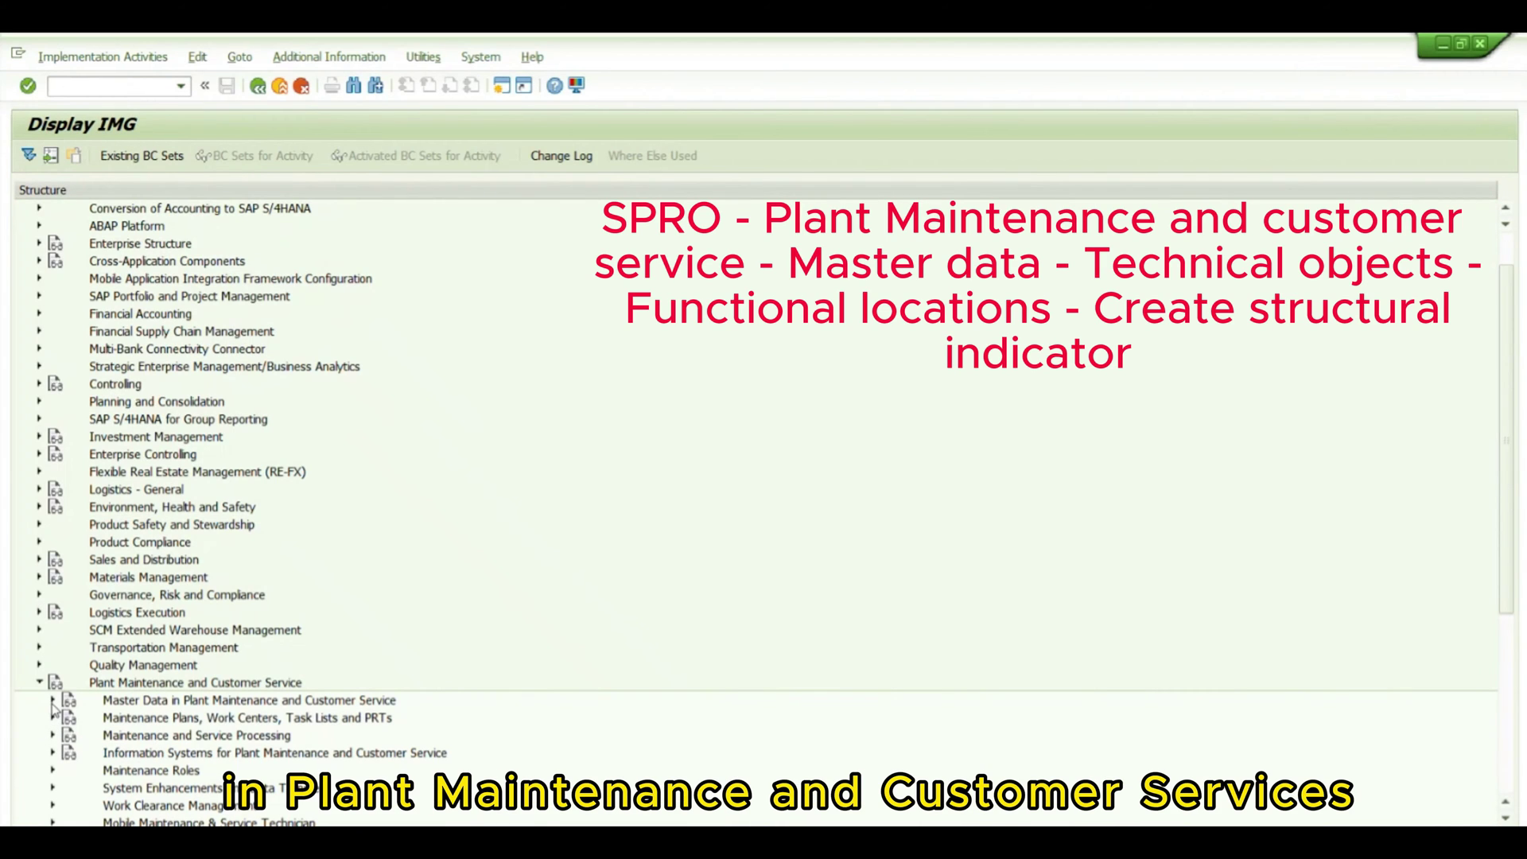
left_click(53, 700)
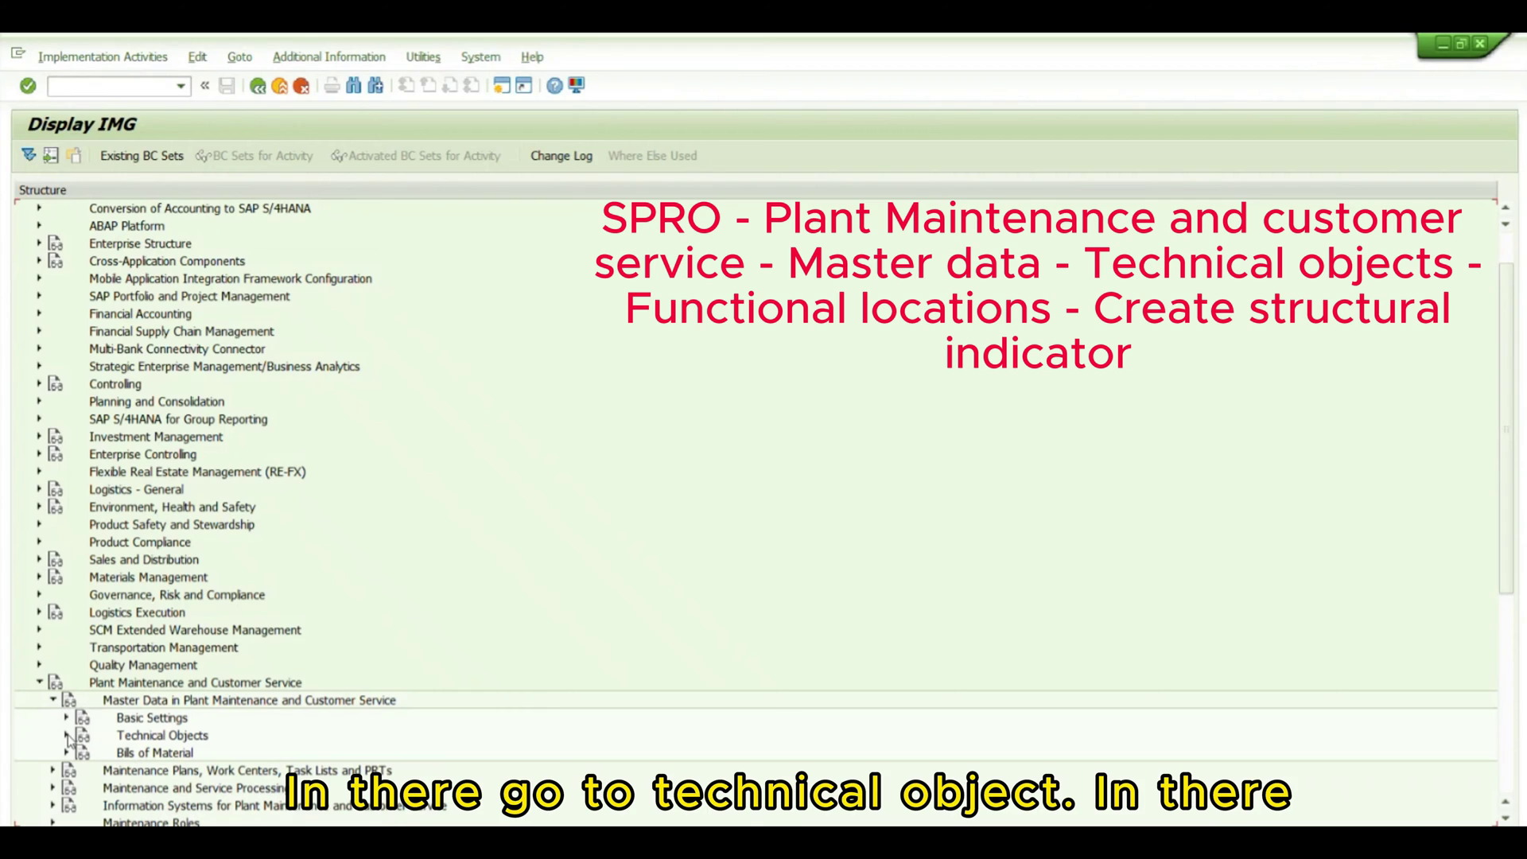
left_click(67, 736)
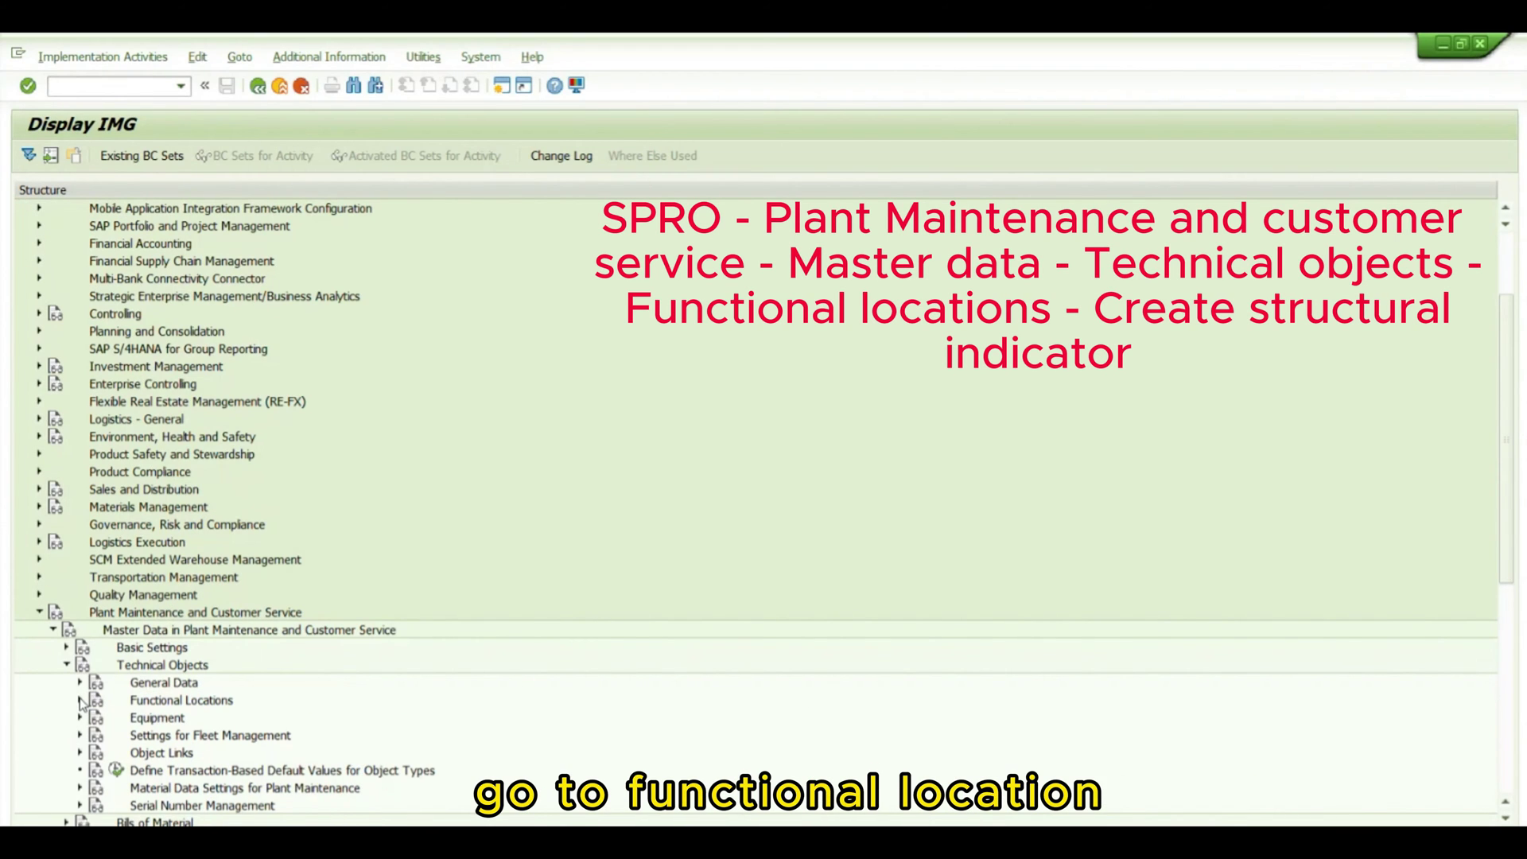
left_click(80, 700)
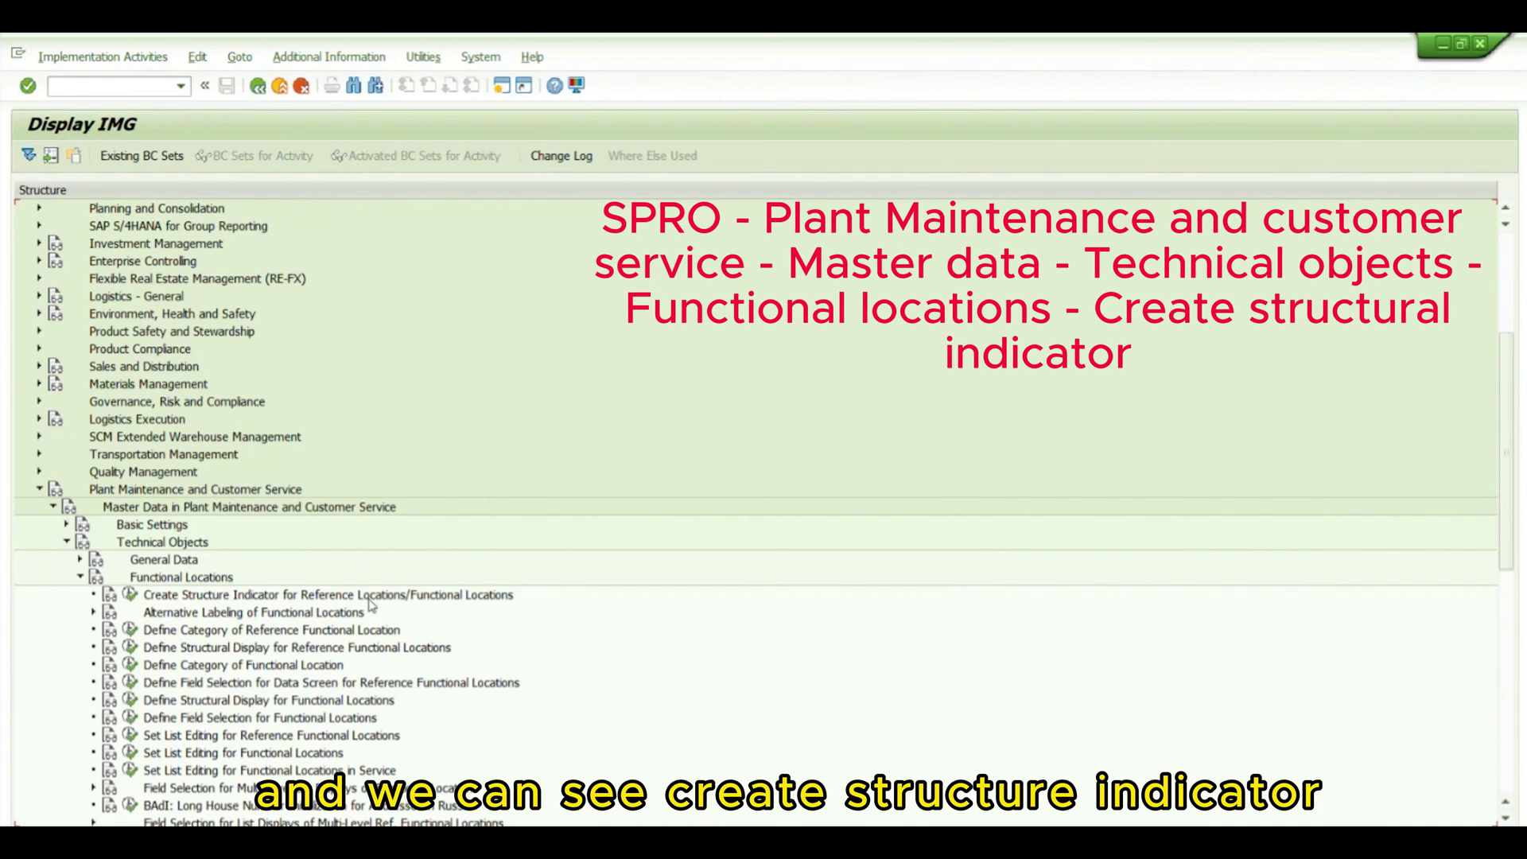
left_click(131, 596)
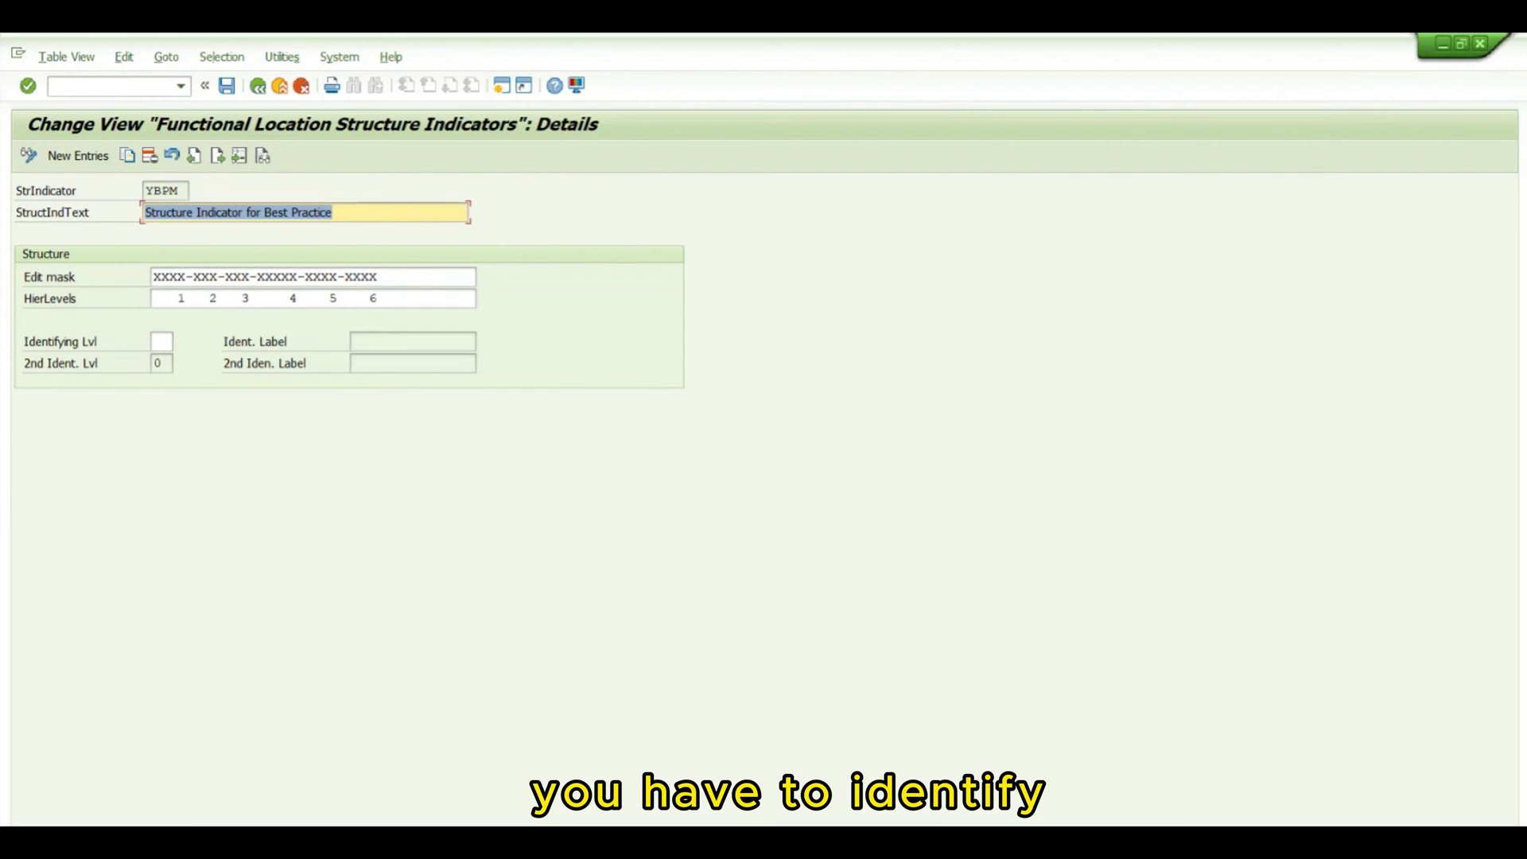
Switch to the Functional Locations Structure.png diagram in Photos.
key("alt+Tab")
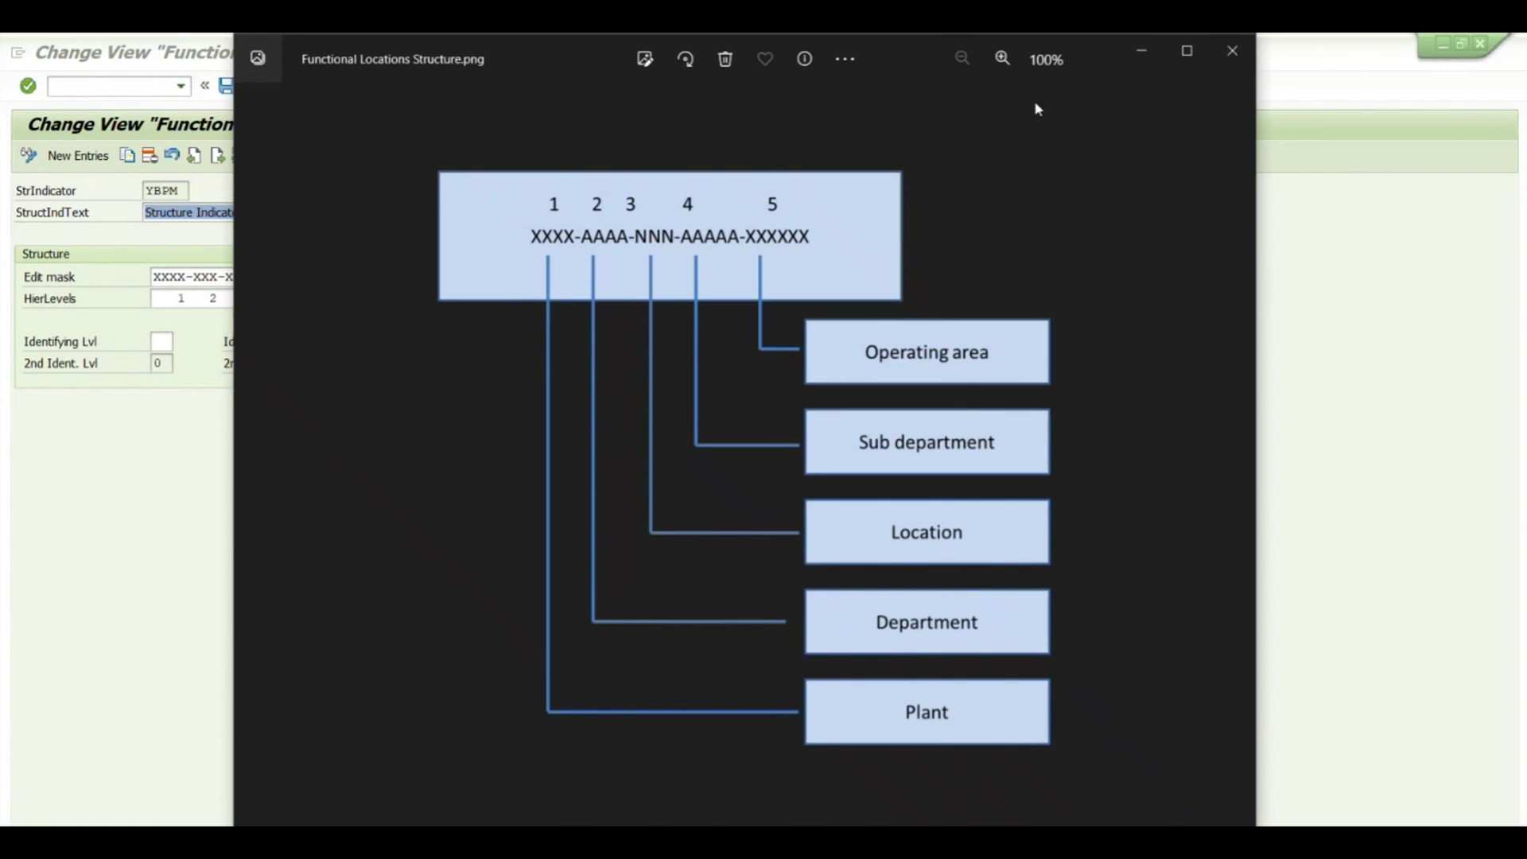
left_click(1156, 51)
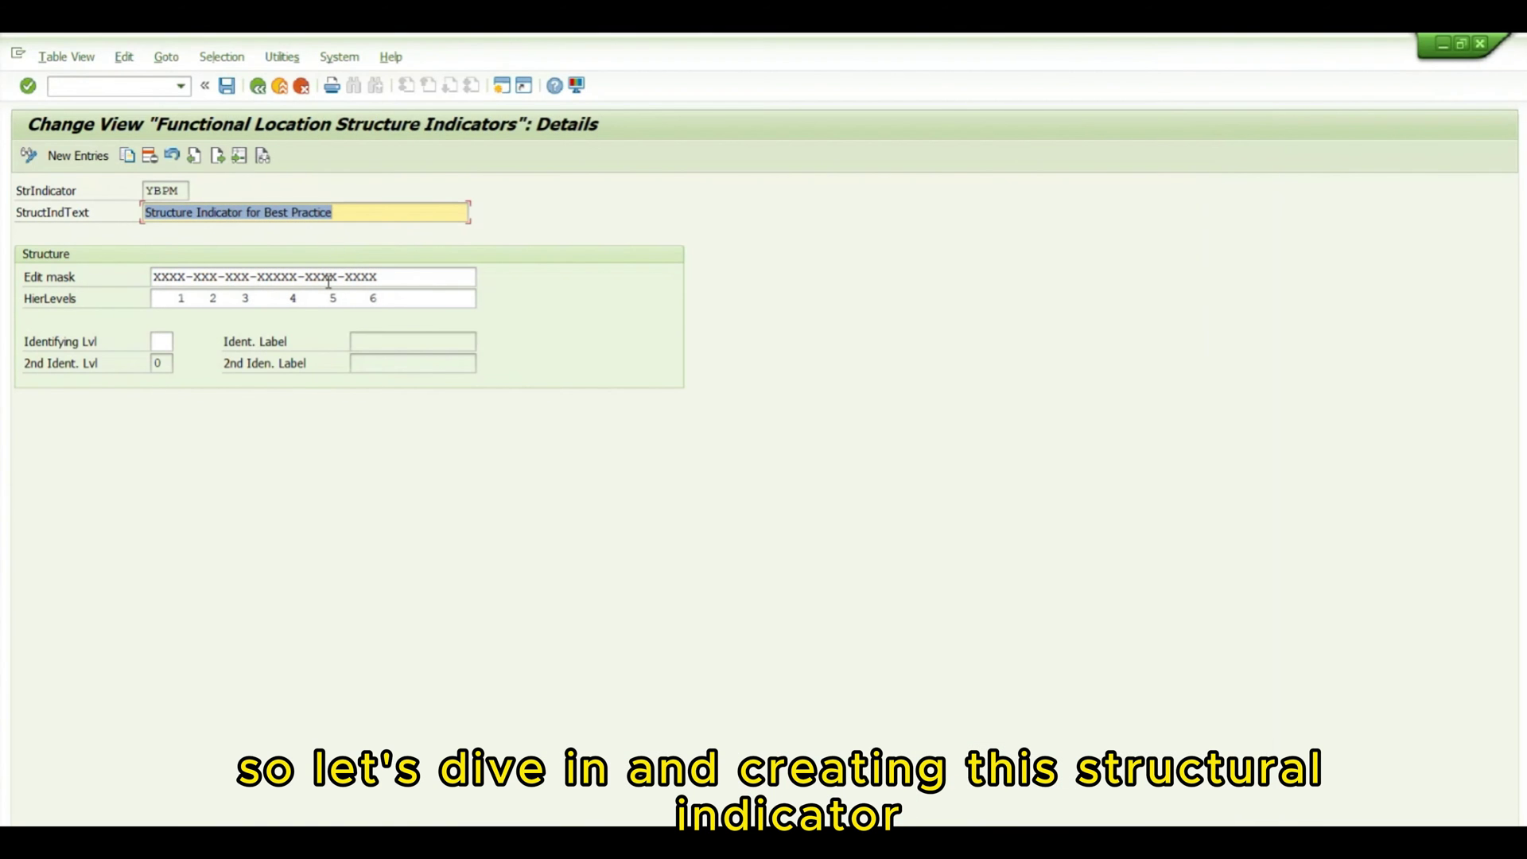
left_click(133, 90)
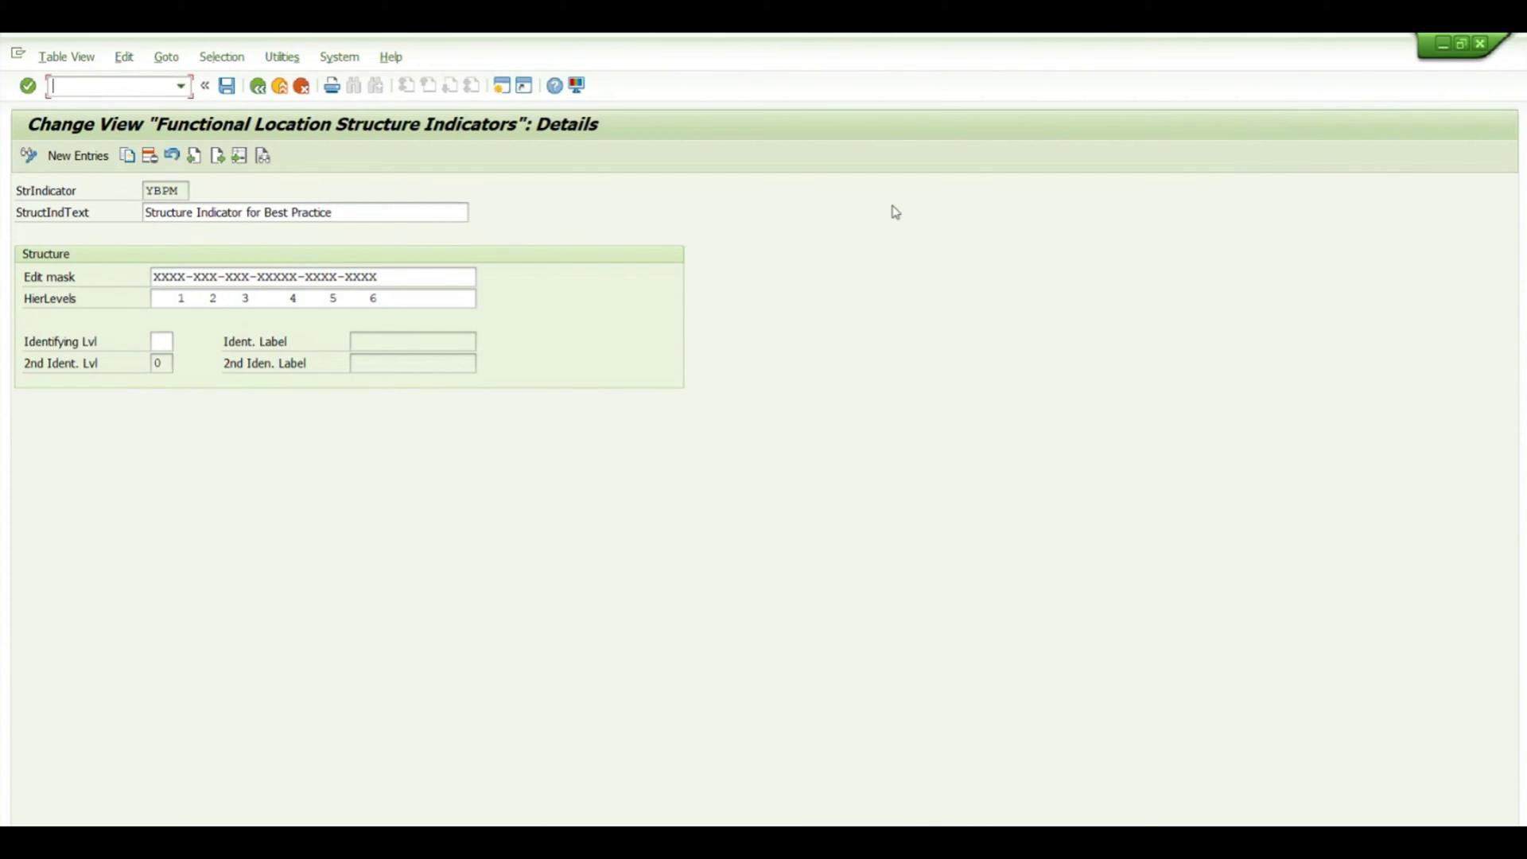
Close the customizing session, enter functional location 1996 keeping category M, and continue to master data.
left_click(1482, 45)
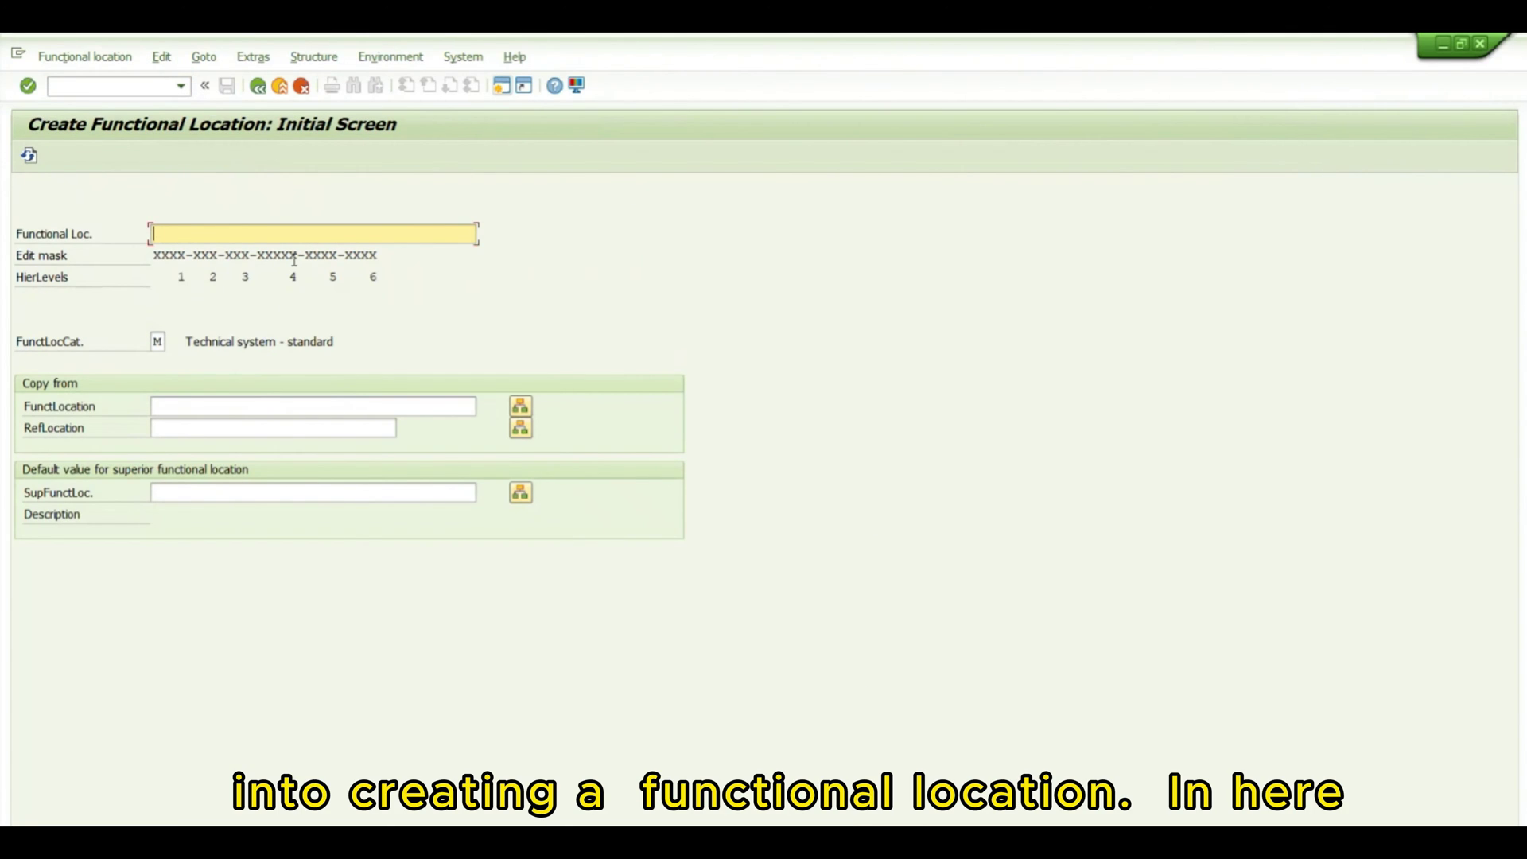
left_click(215, 231)
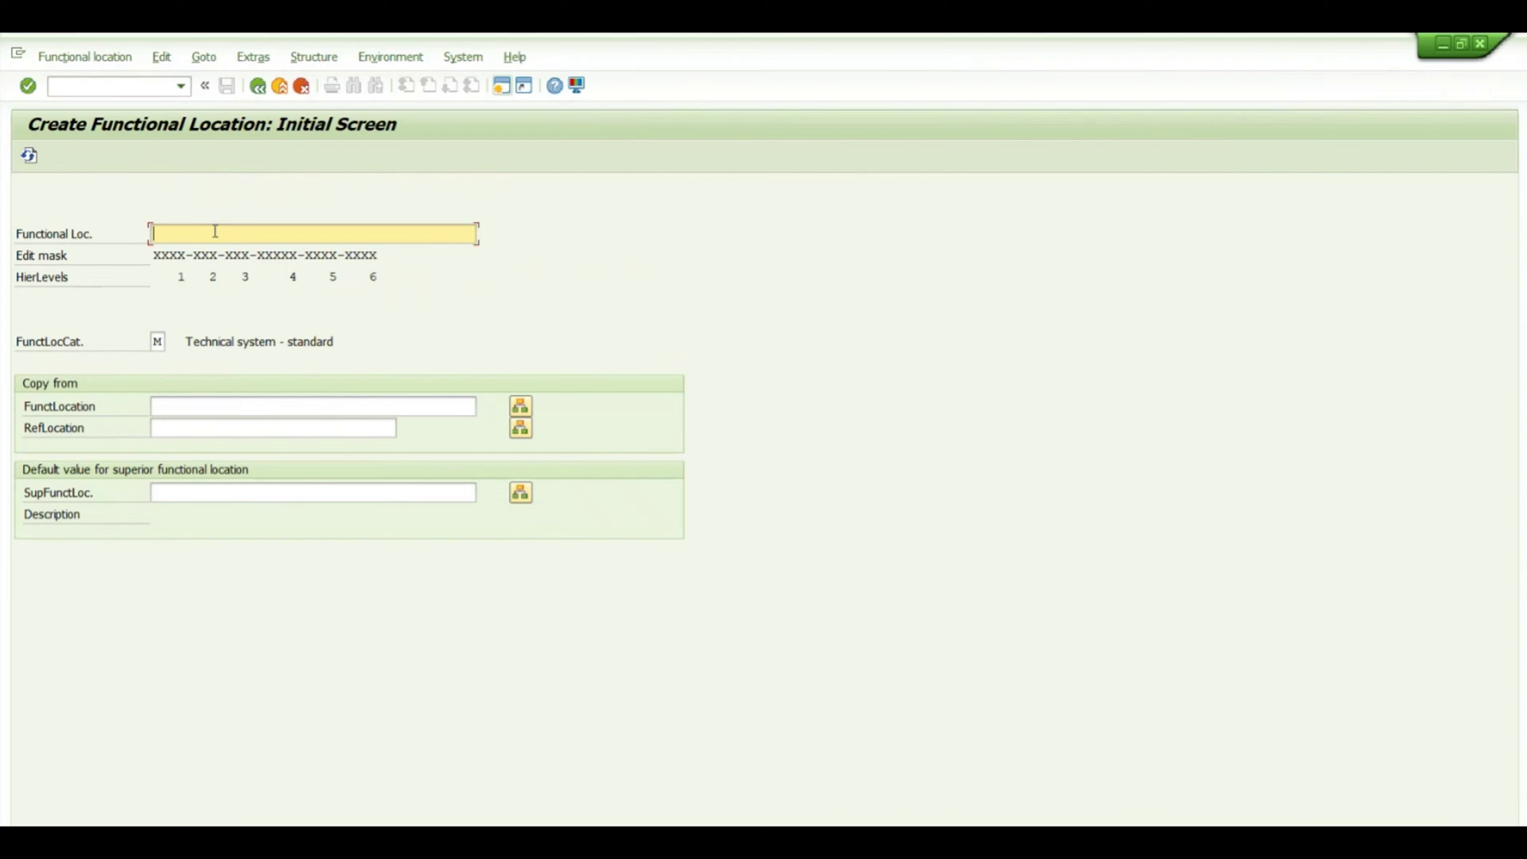
type("1")
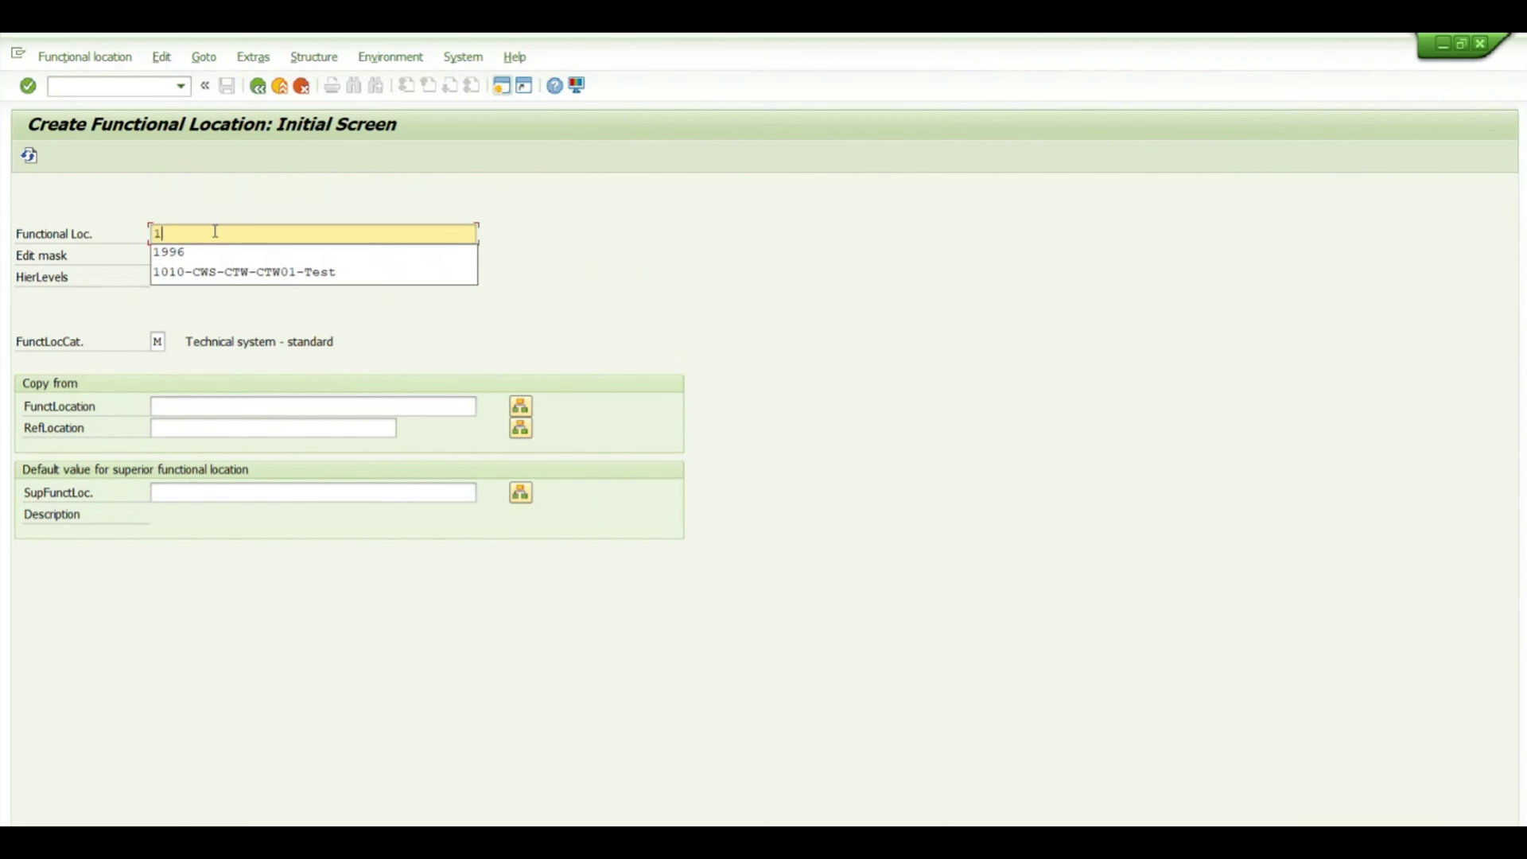
type("996")
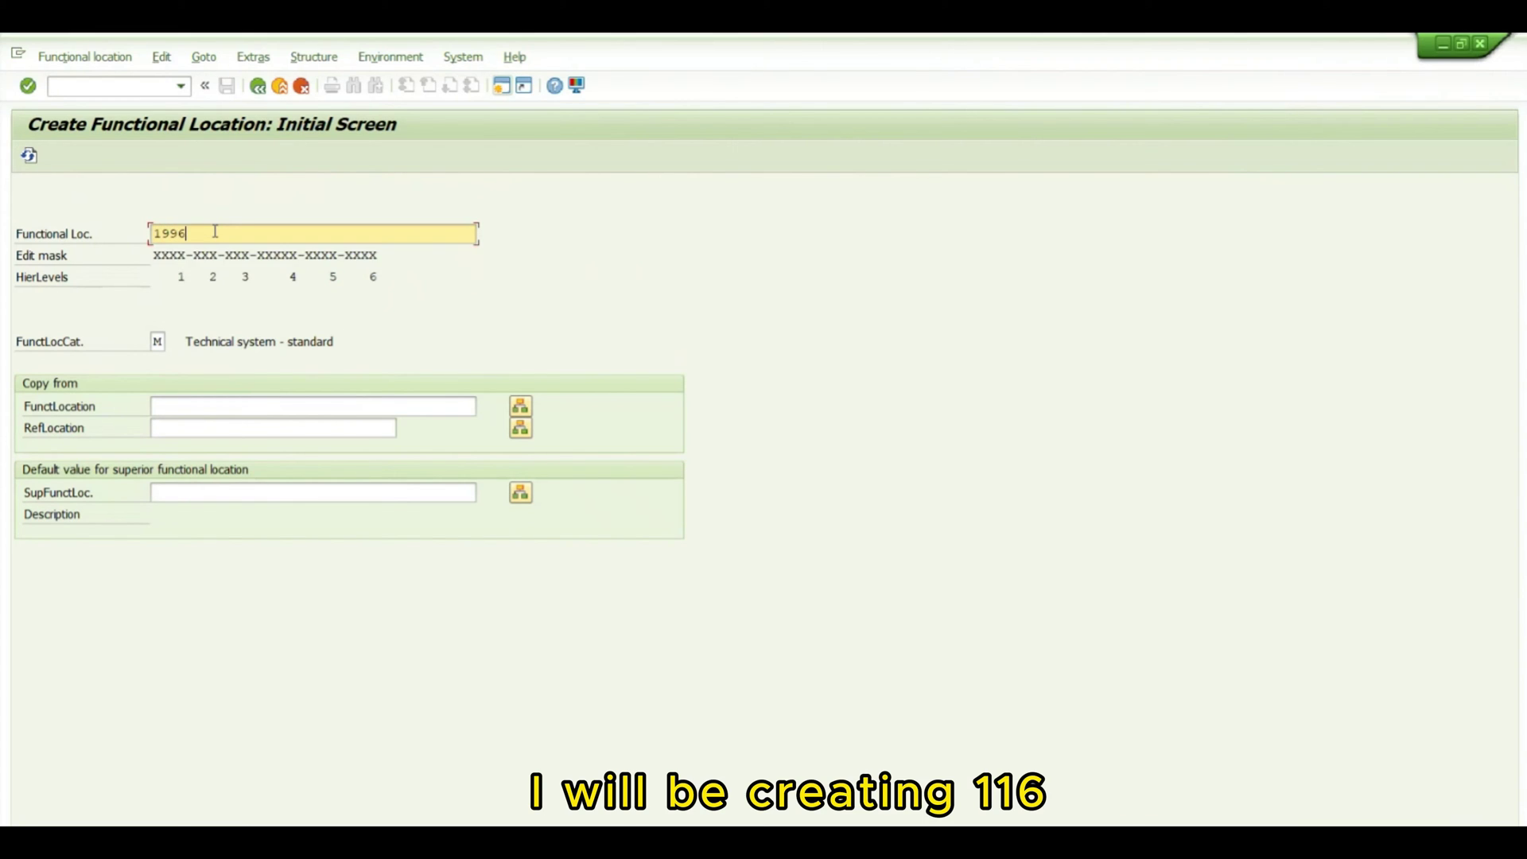
left_click(162, 342)
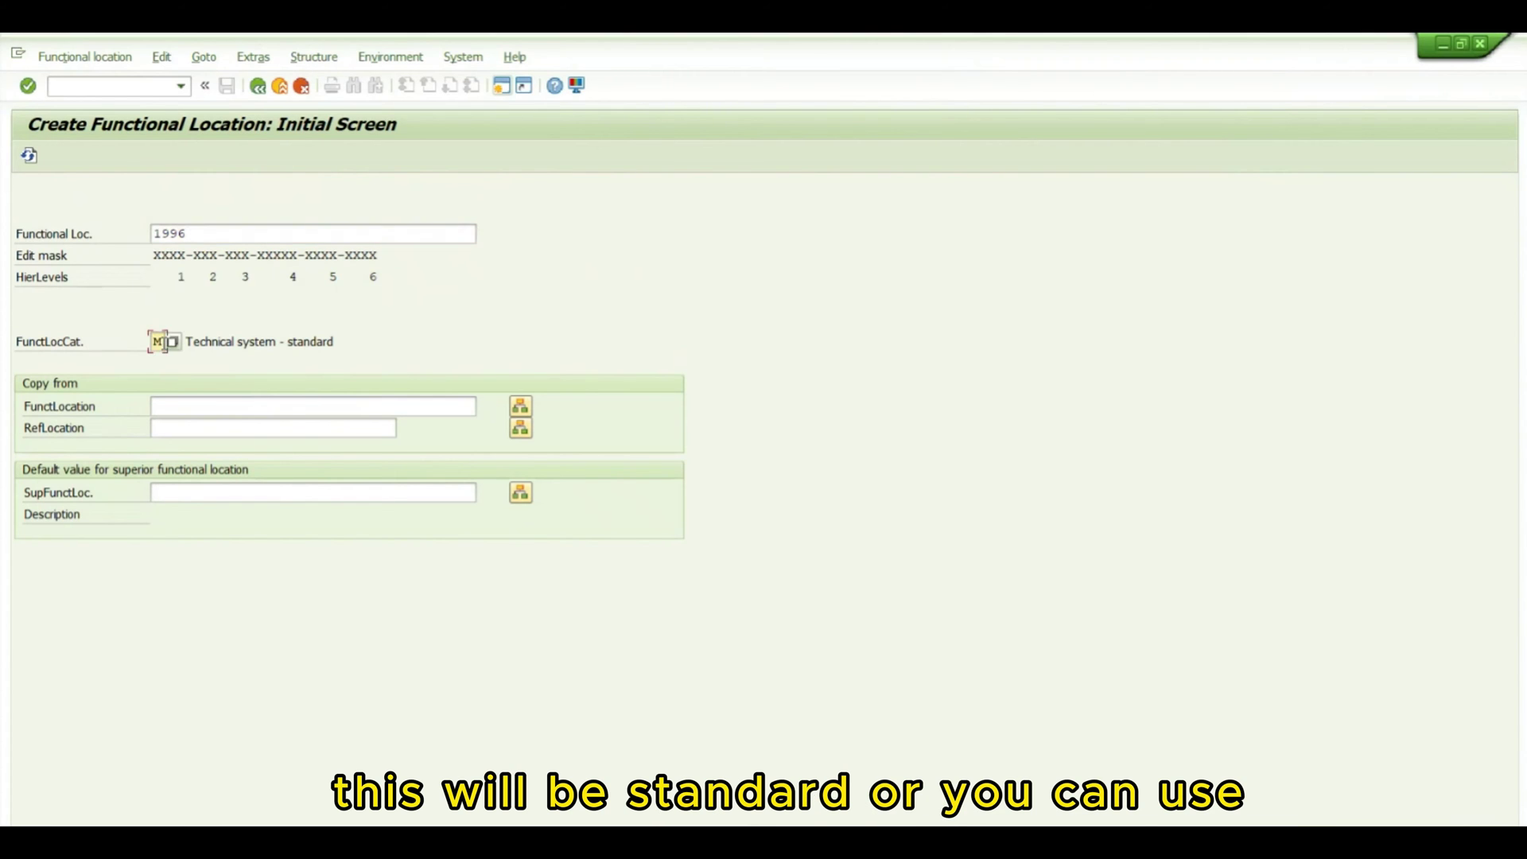
left_click(172, 342)
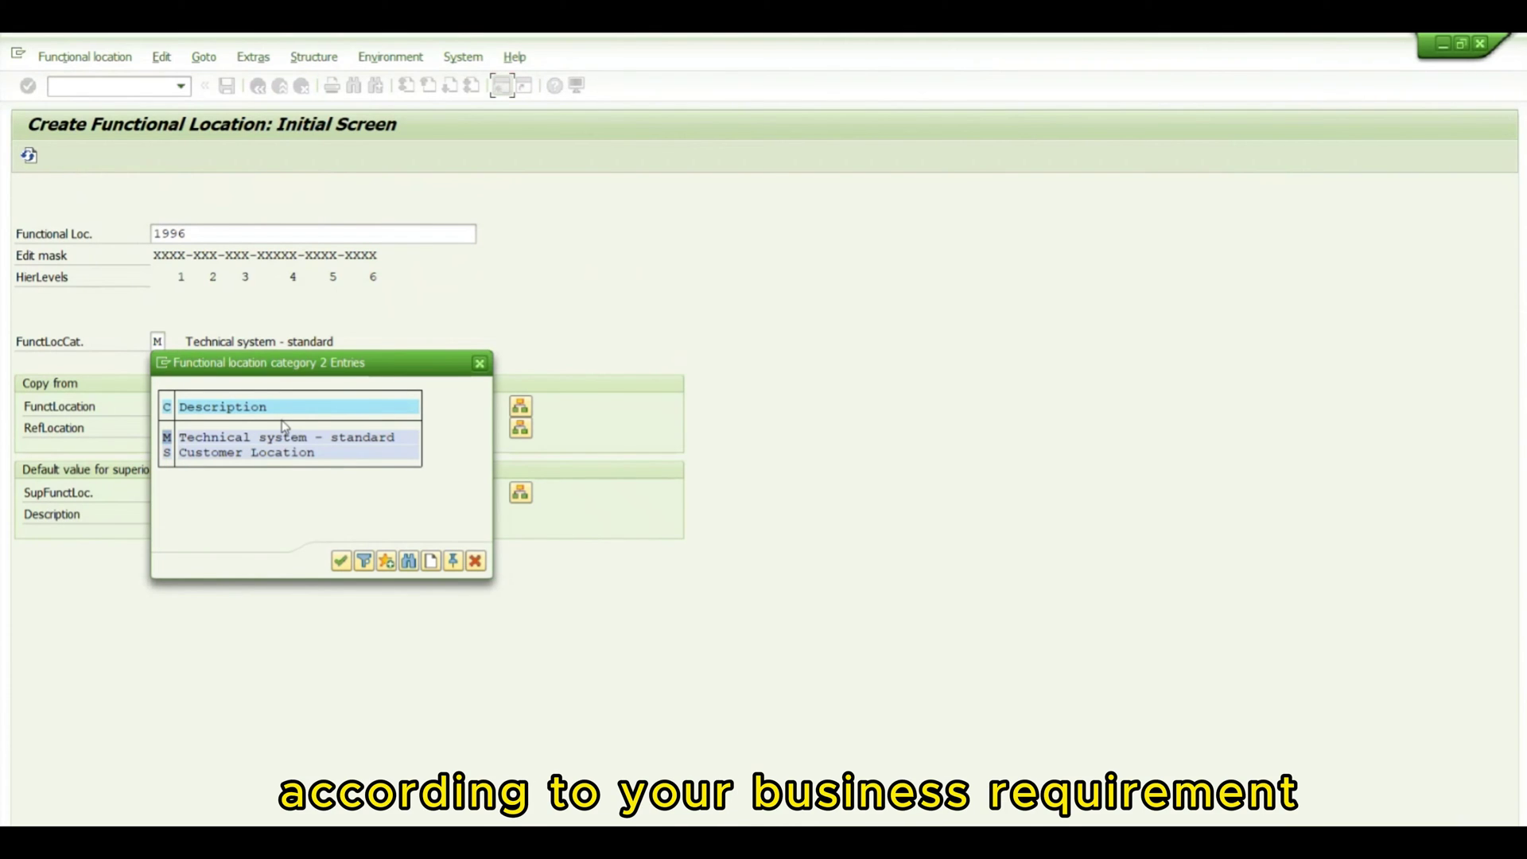
left_click(480, 363)
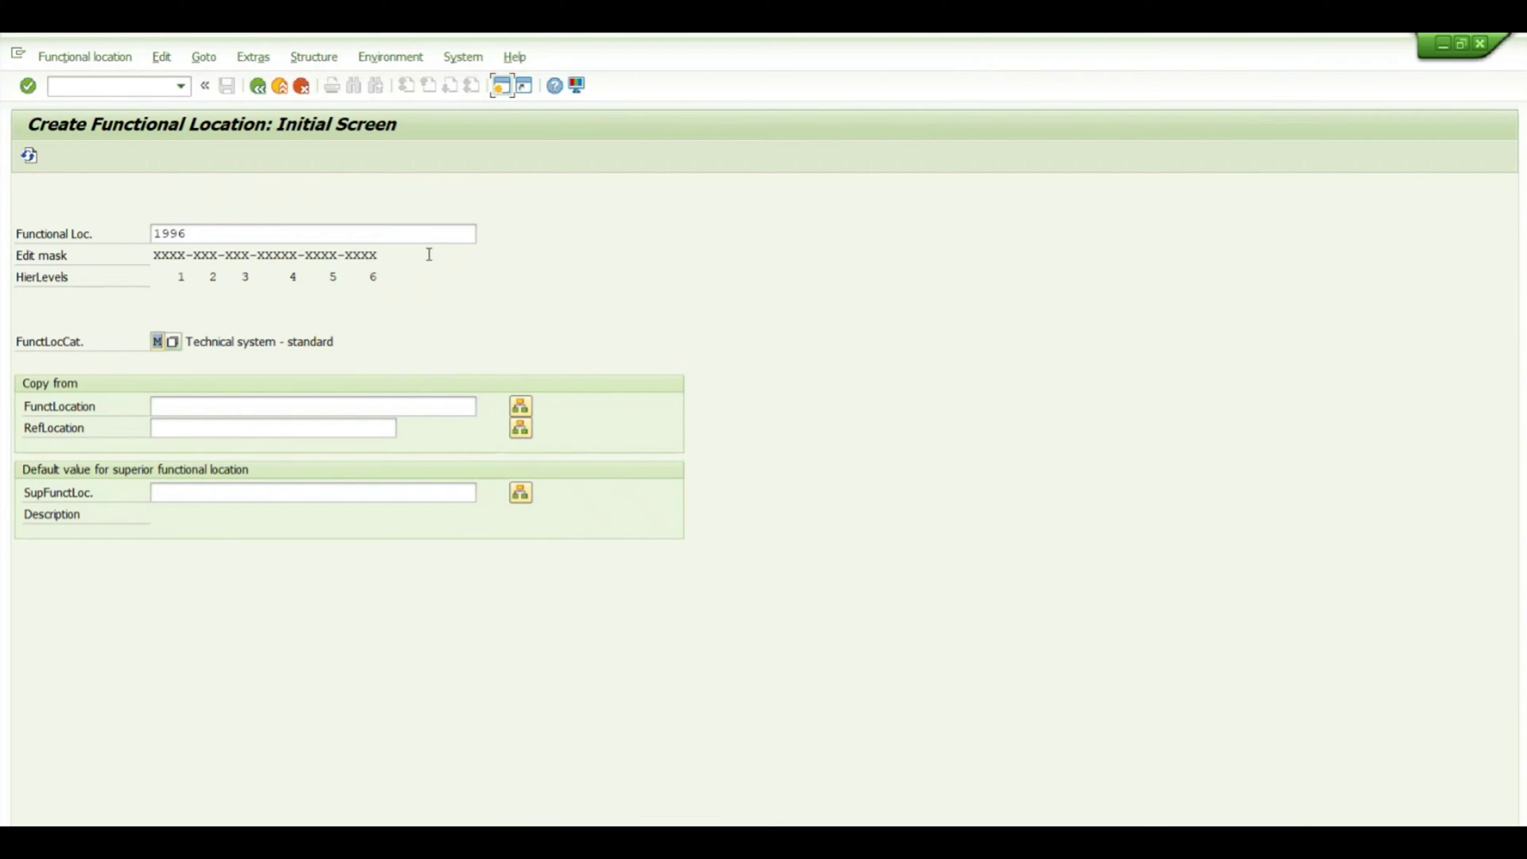
key("Return")
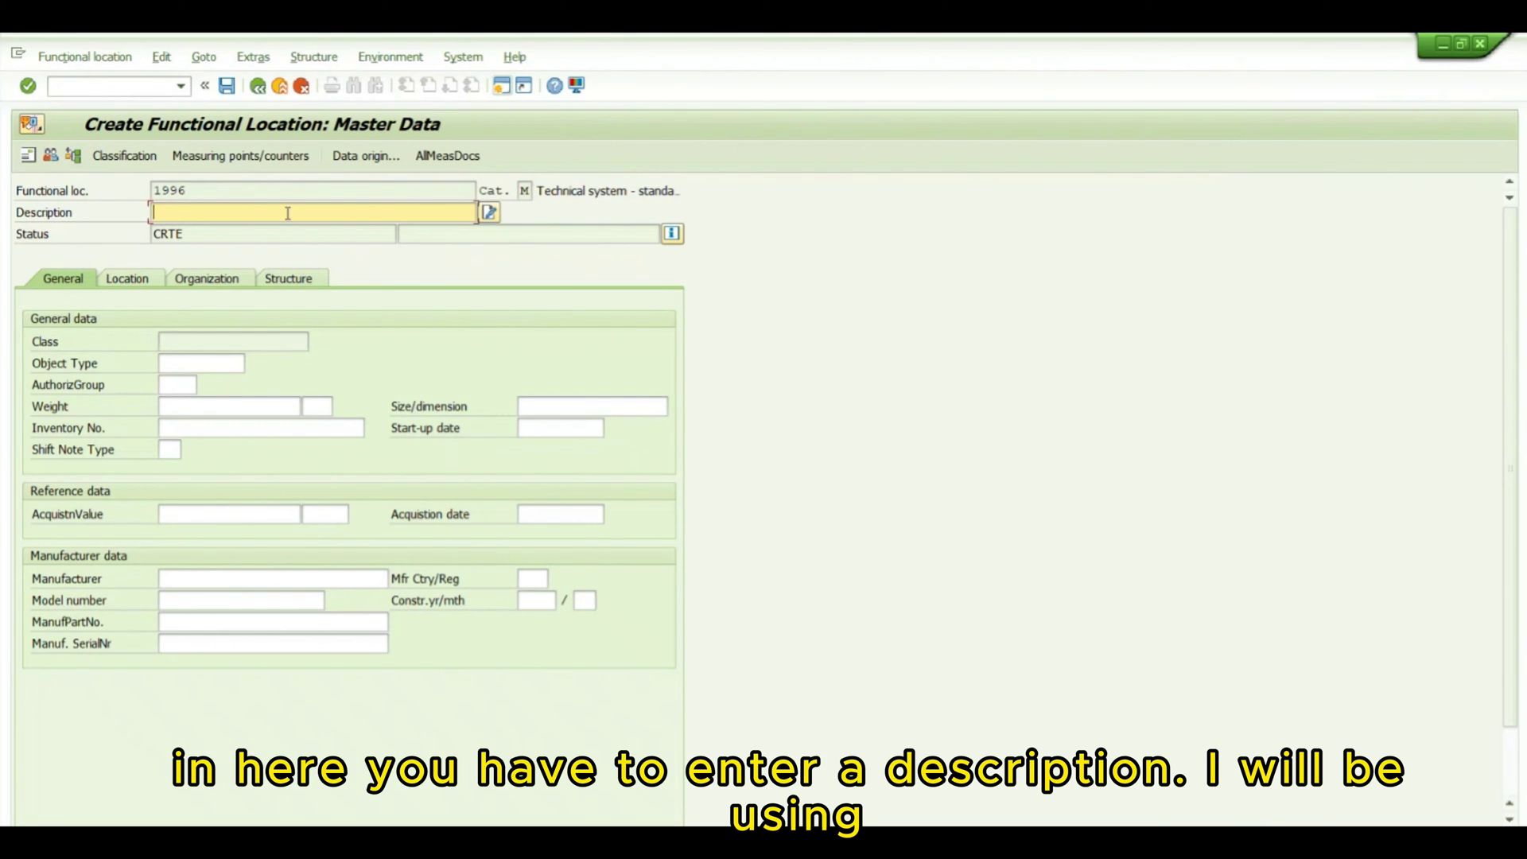
Enter 'Company 1996' as the description, correcting the mistyped digit.
type("Co")
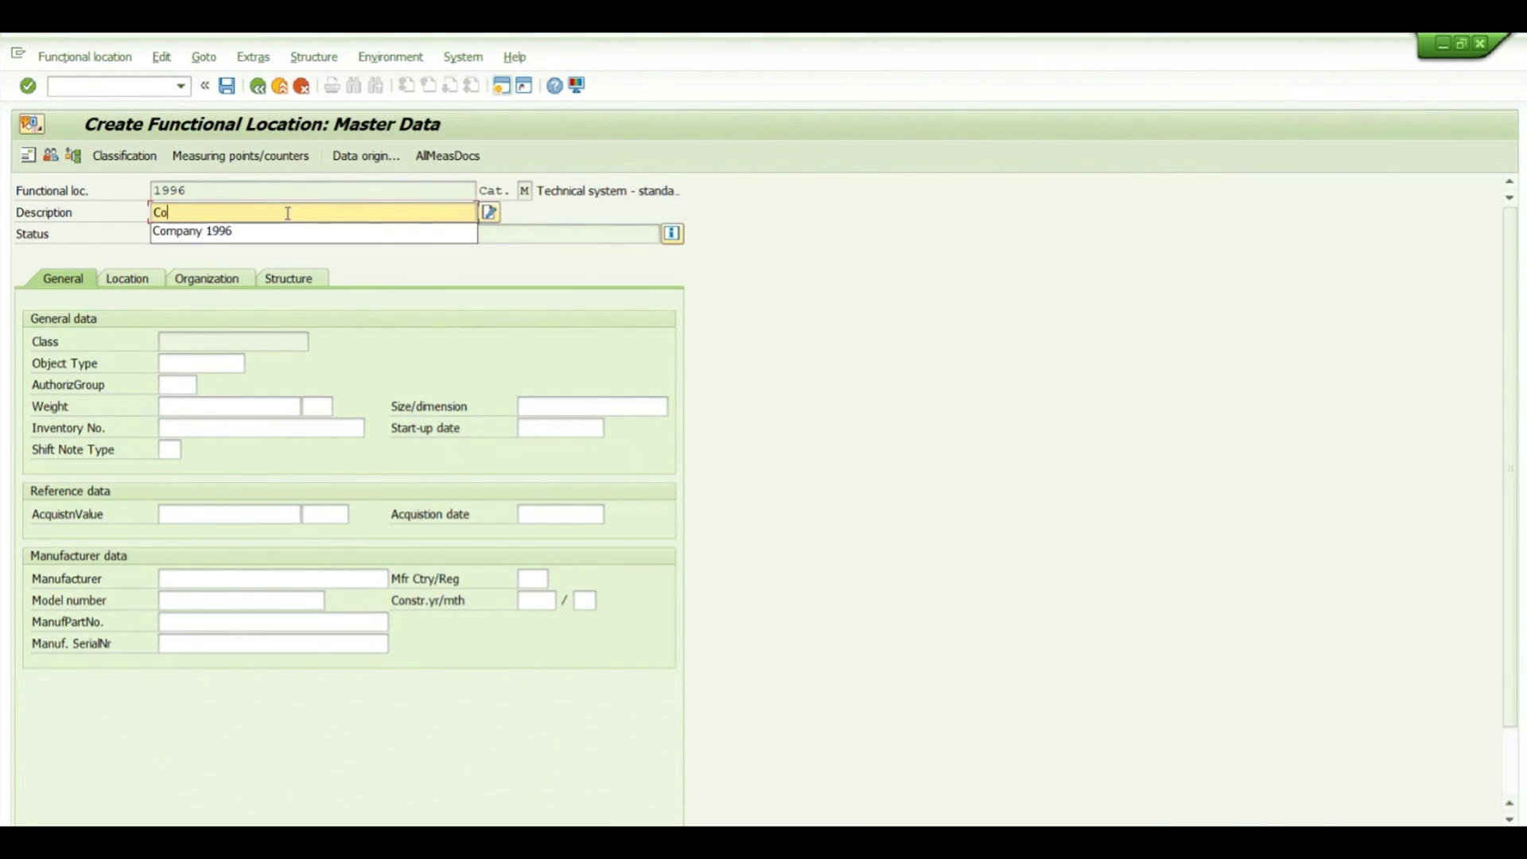
type("mpany 11")
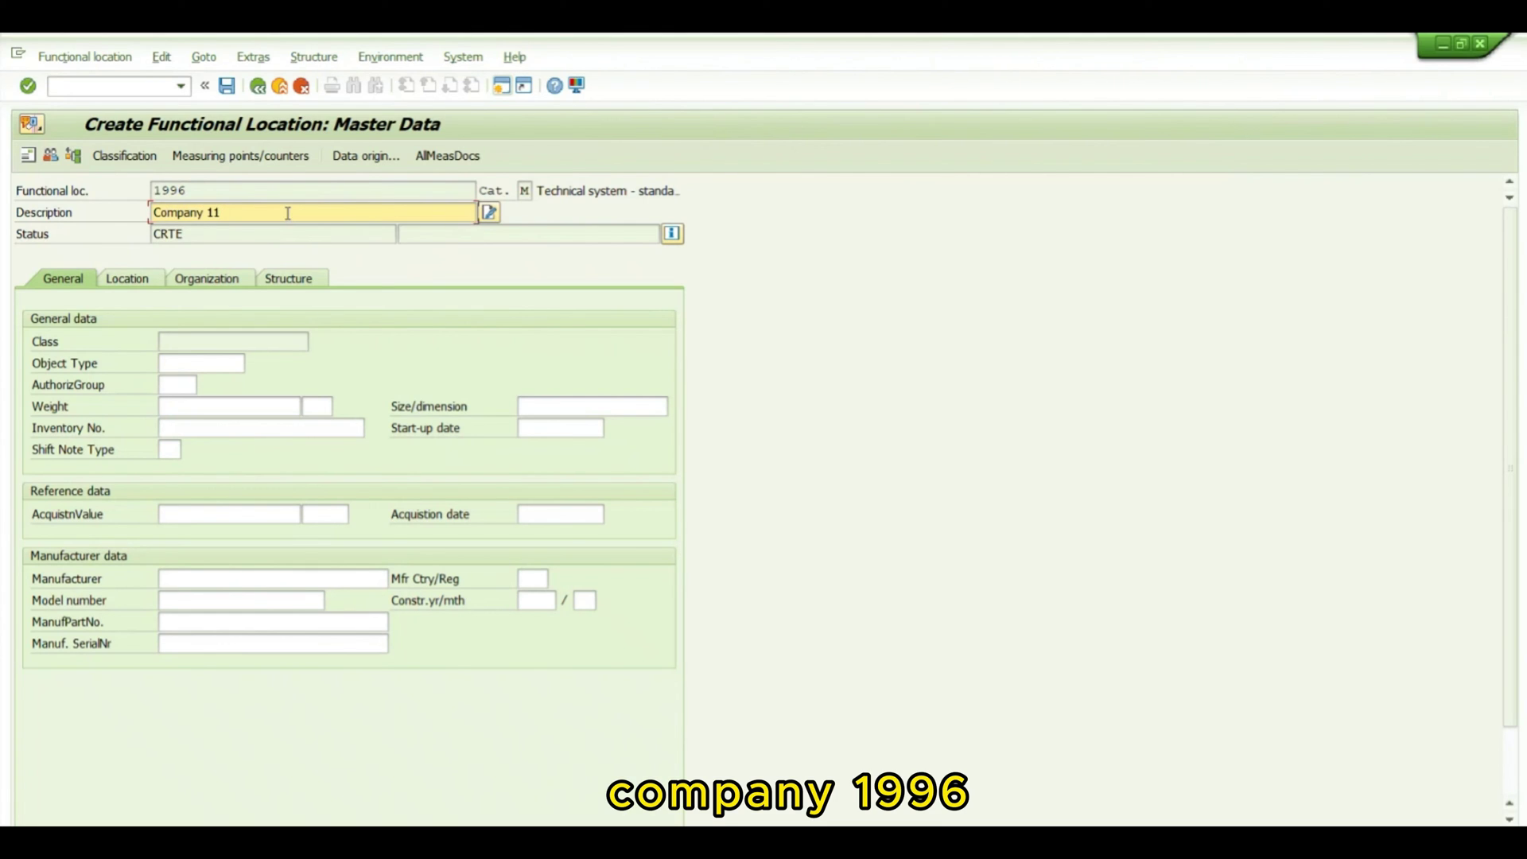
key("BackSpace")
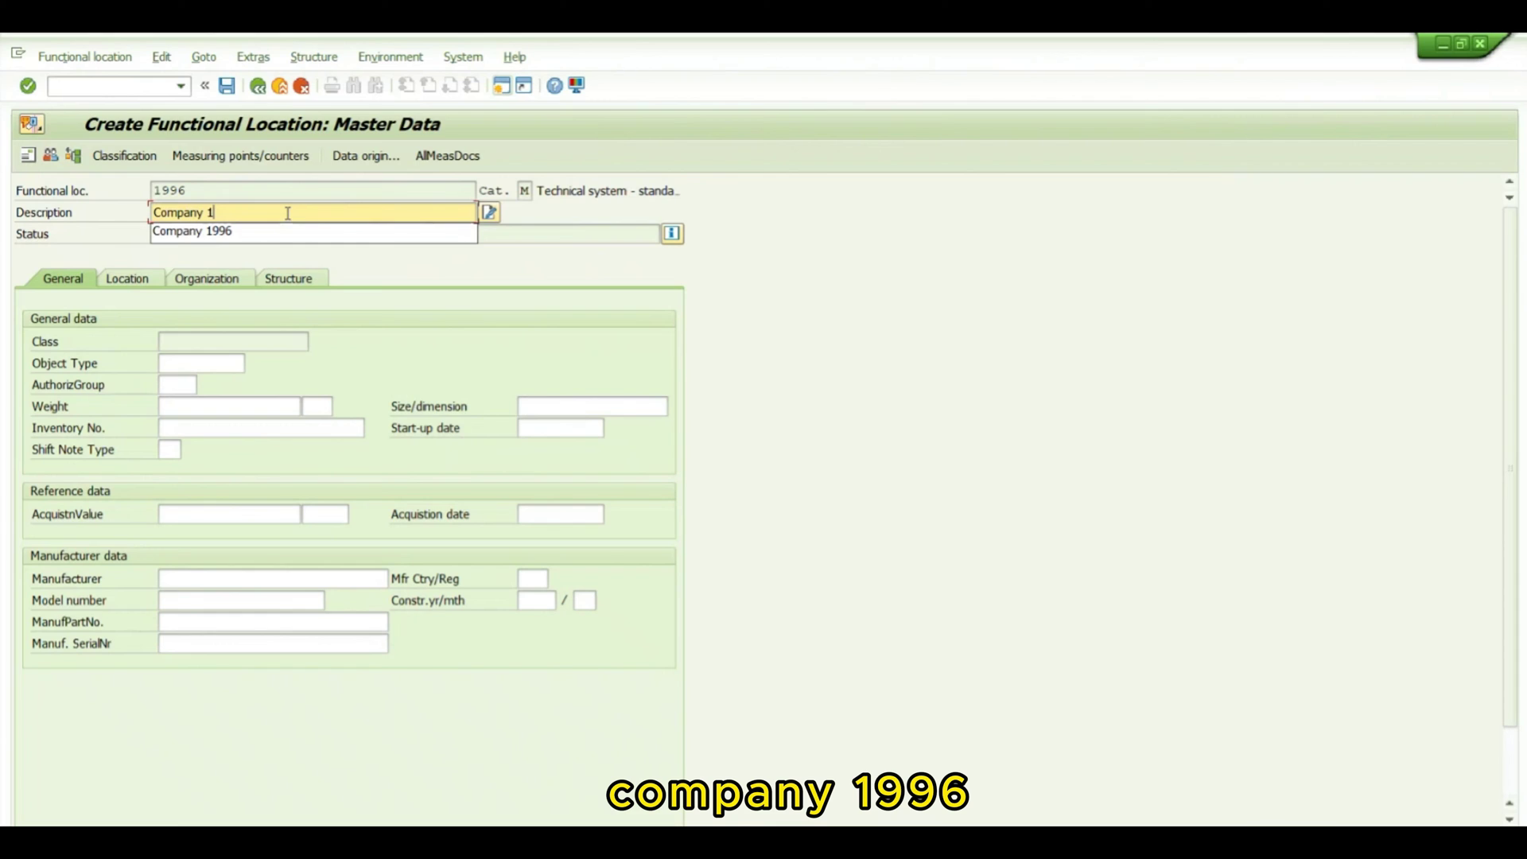
type("996")
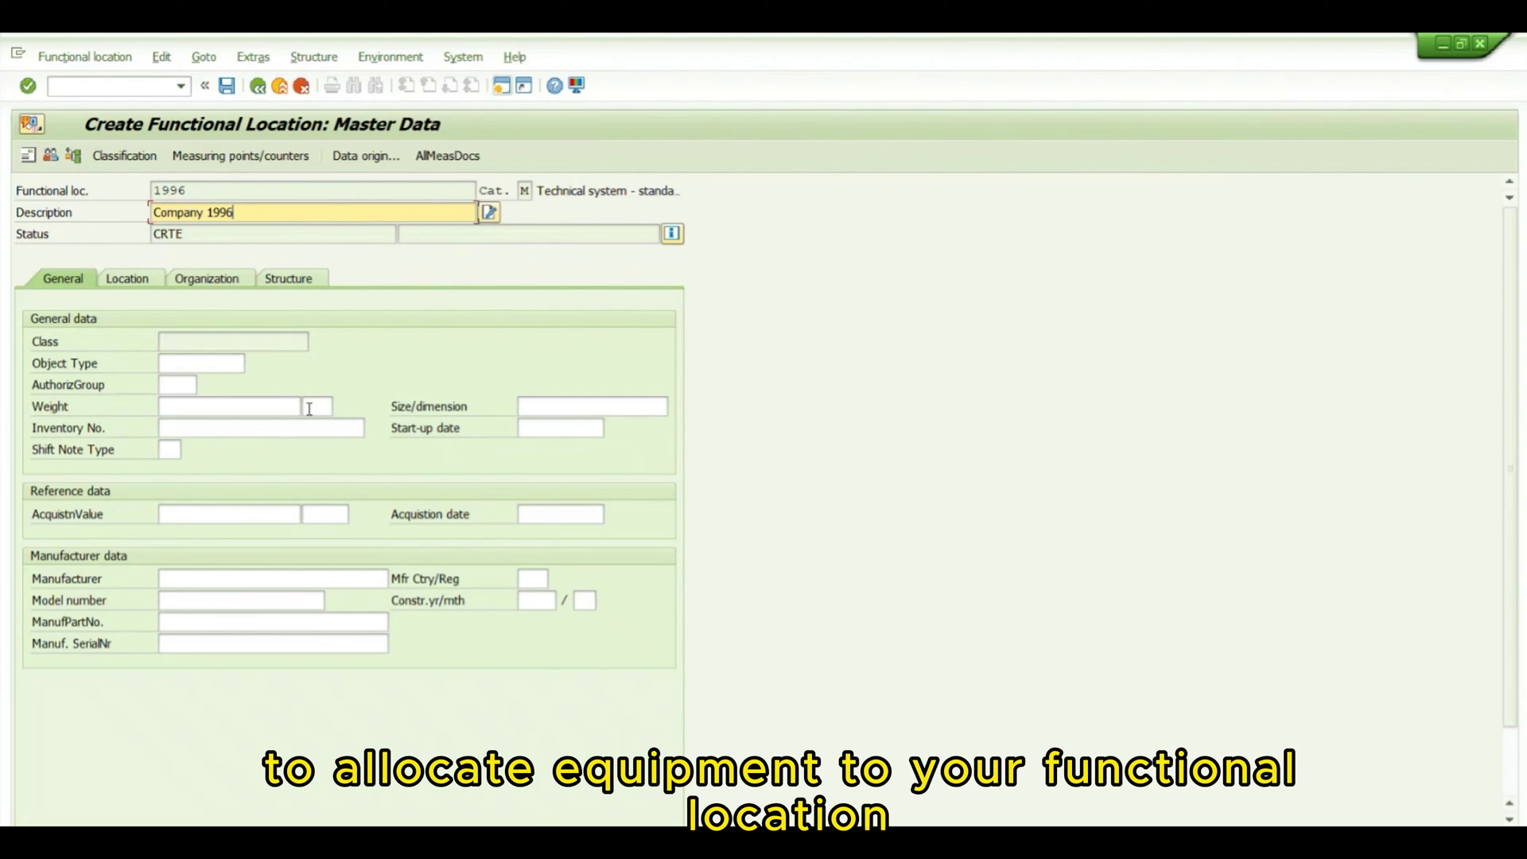
Enter 12/04/2023 as the start-up date on the General tab and confirm it.
key("Tab")
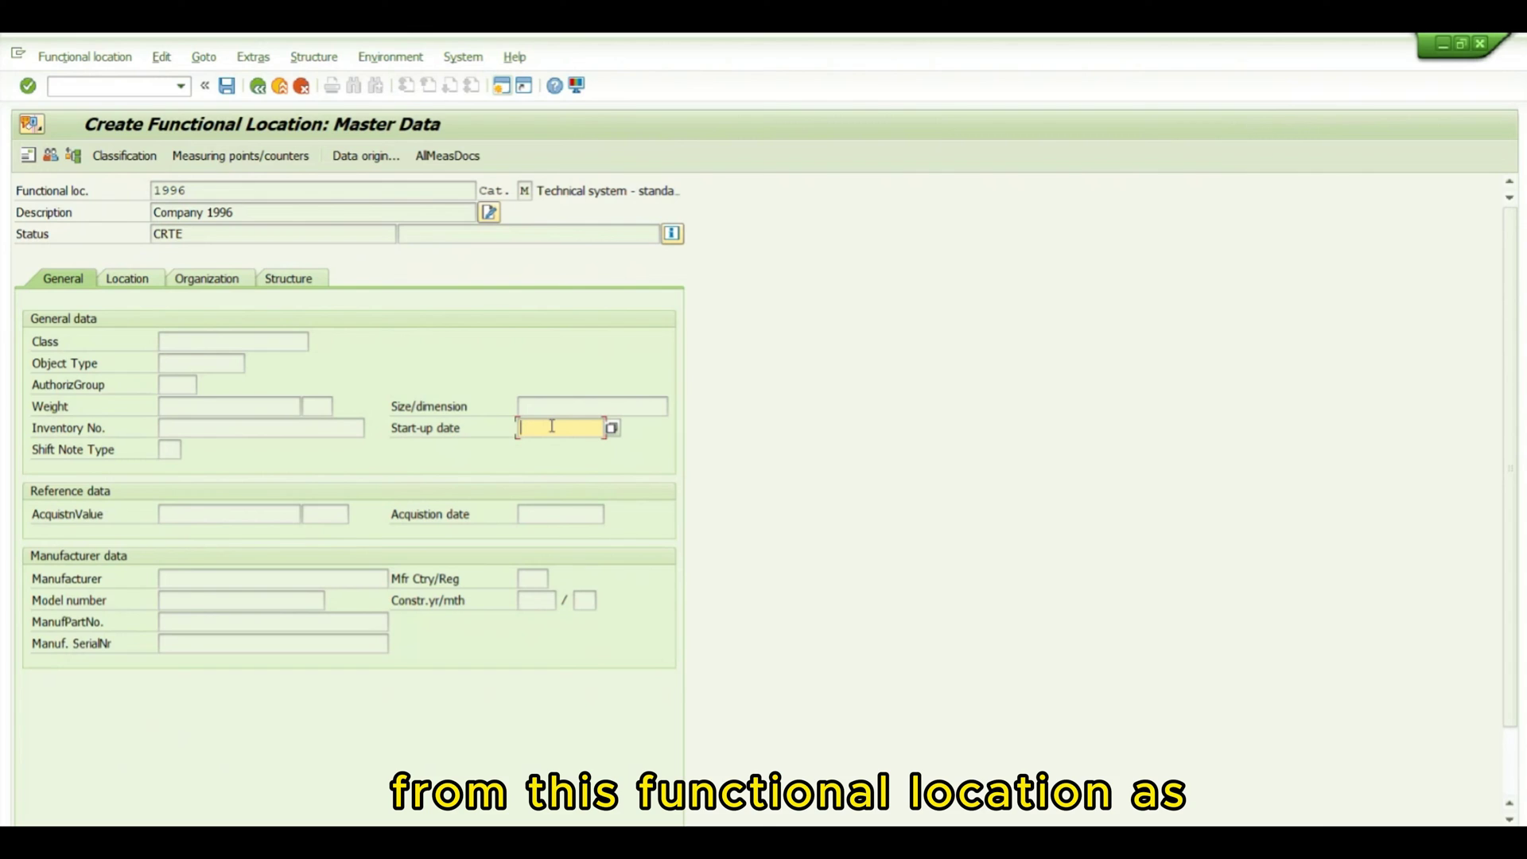
type("12")
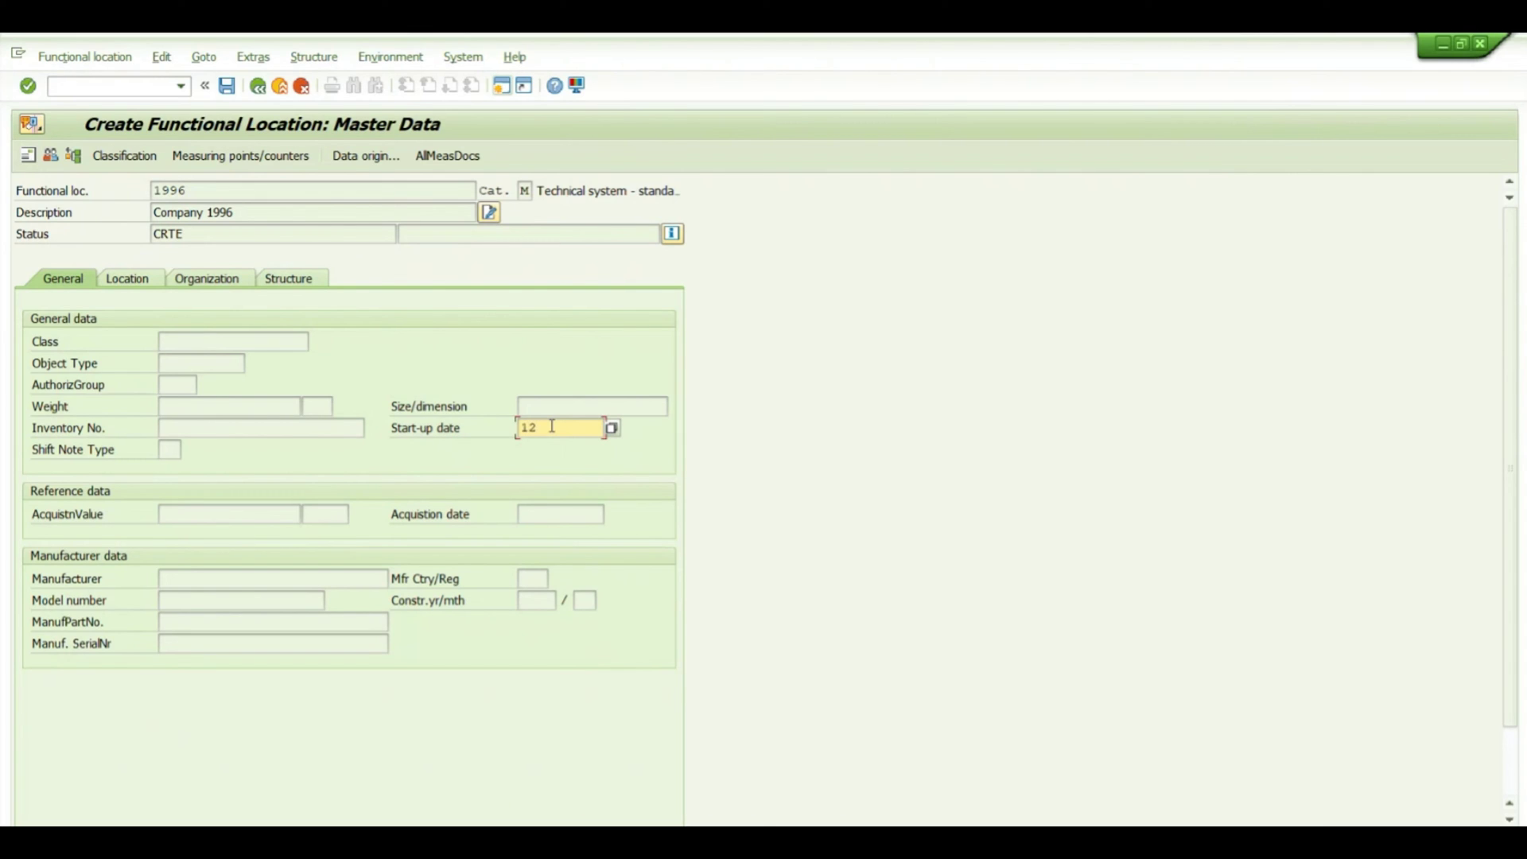
type("/04/")
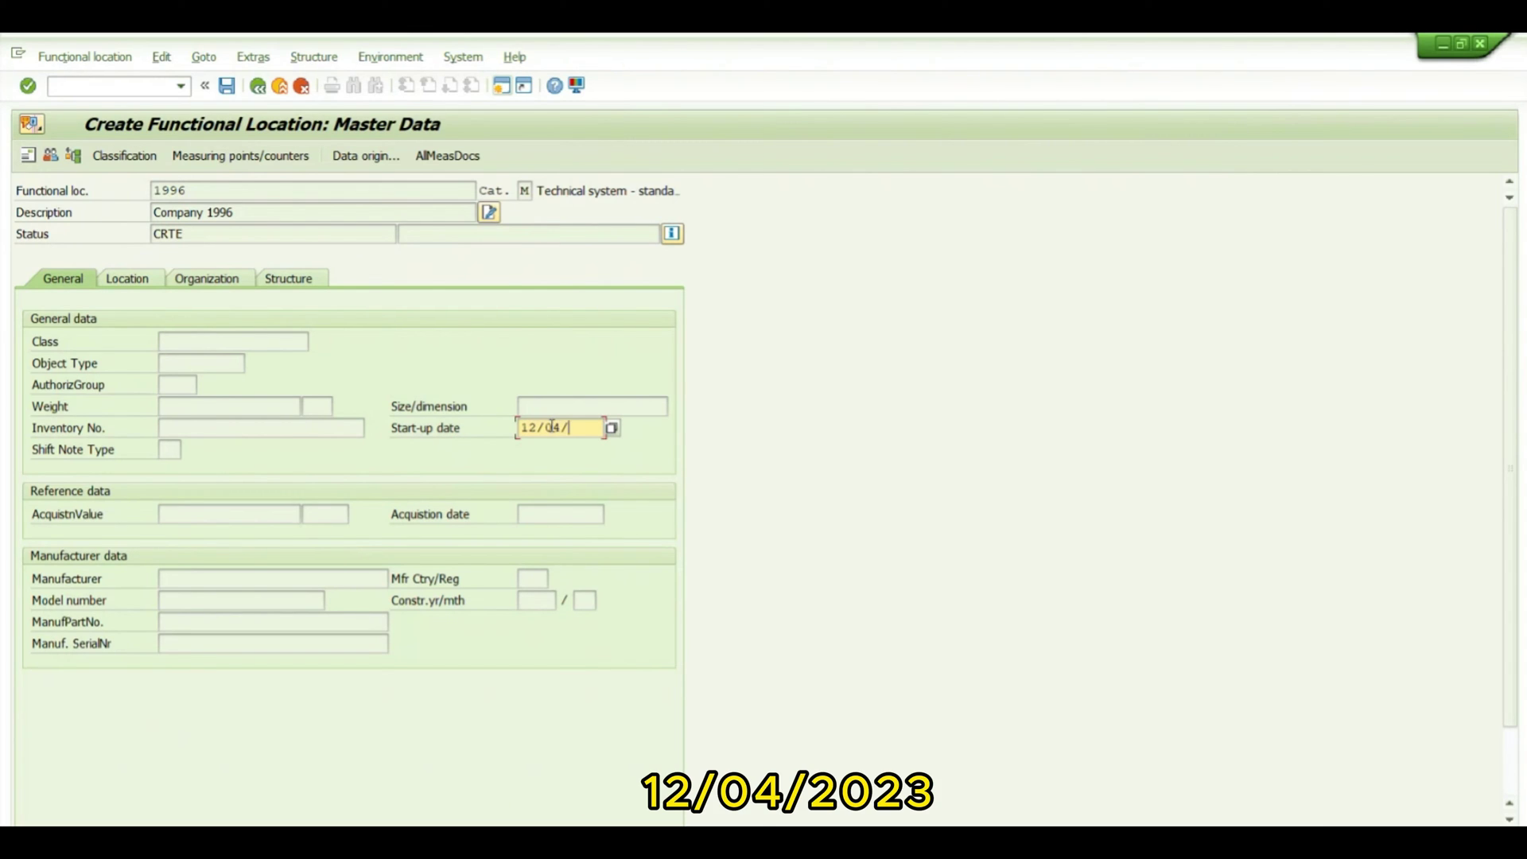
type("2023")
key("Return")
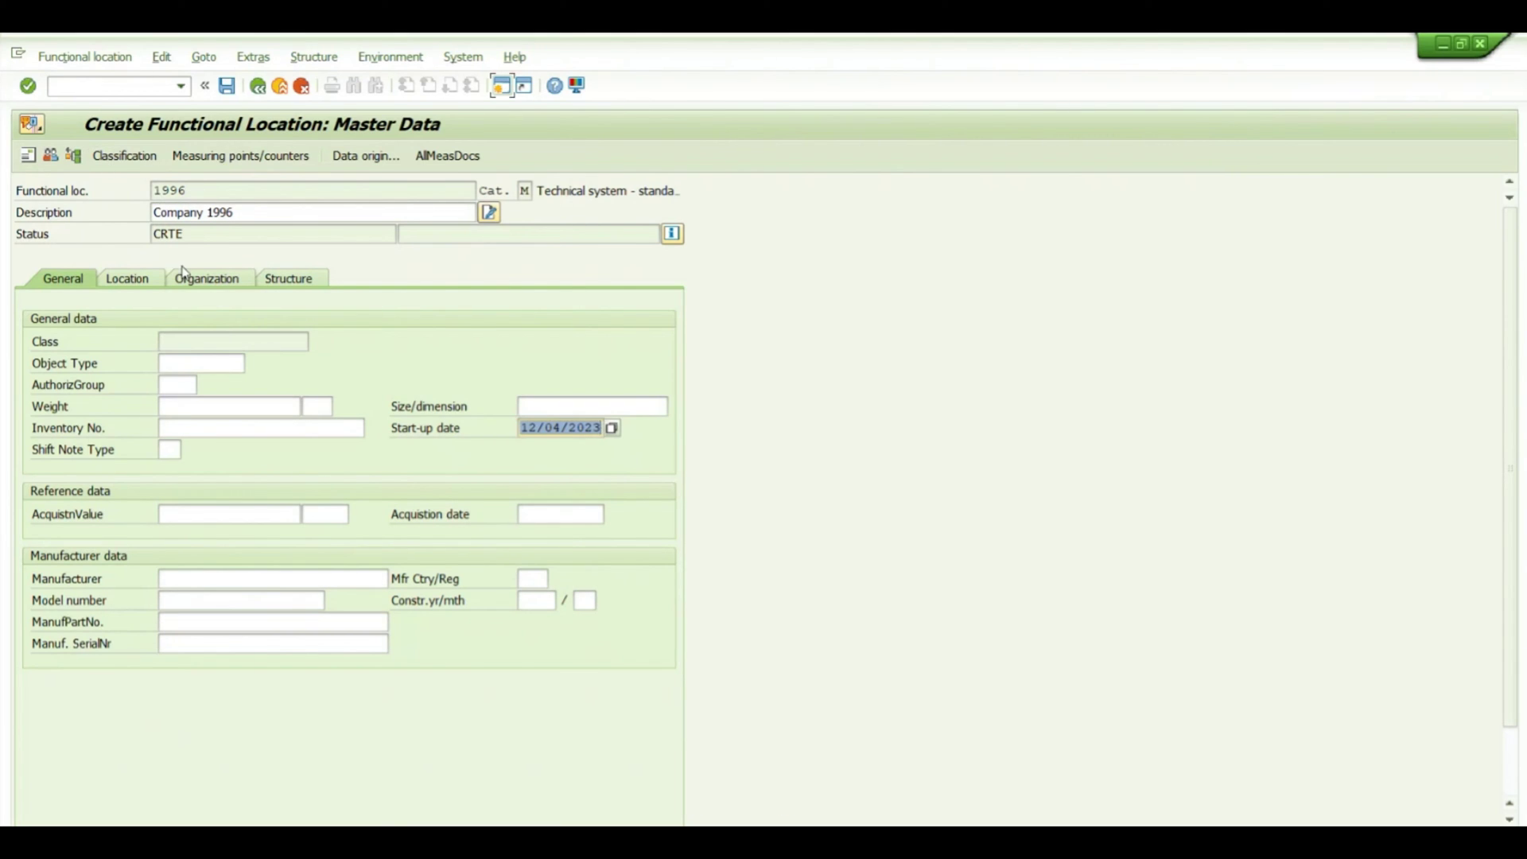
On the Location tab, set the maintenance plant to 1010 and confirm.
left_click(124, 279)
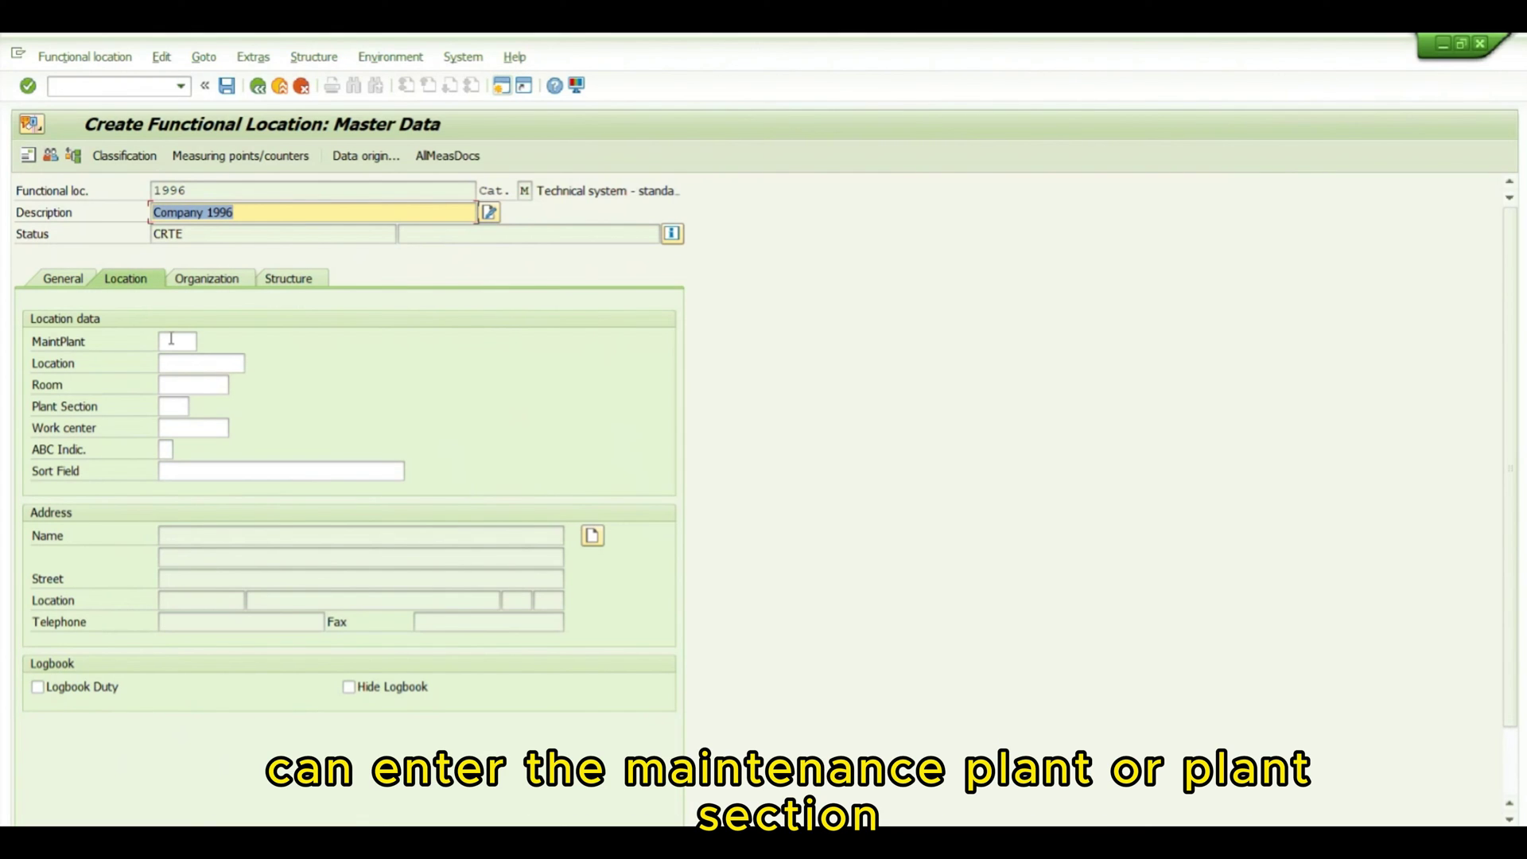
left_click(171, 339)
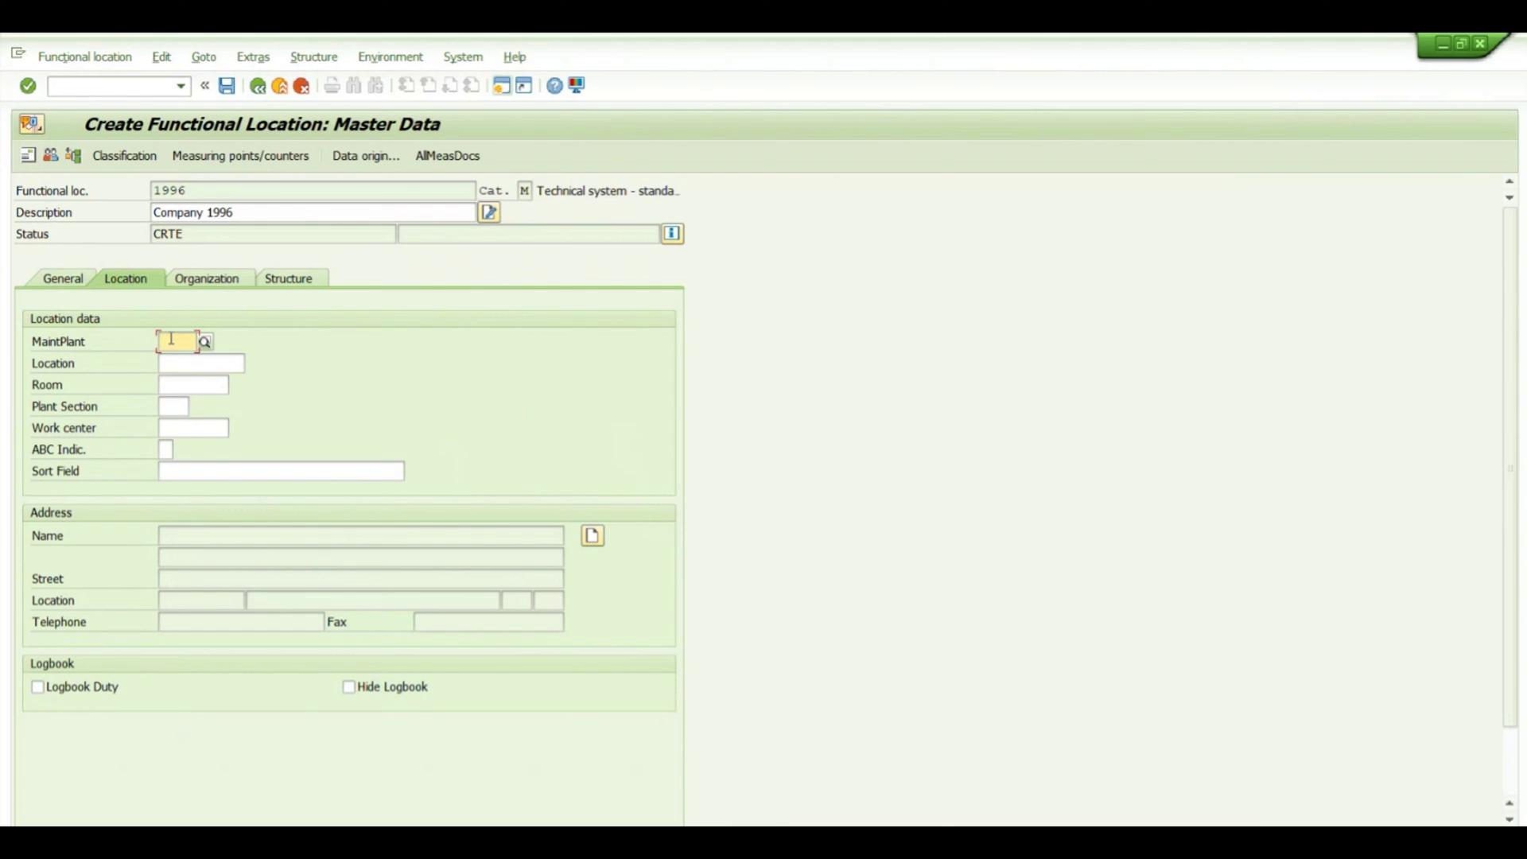
type("1010")
key("Return")
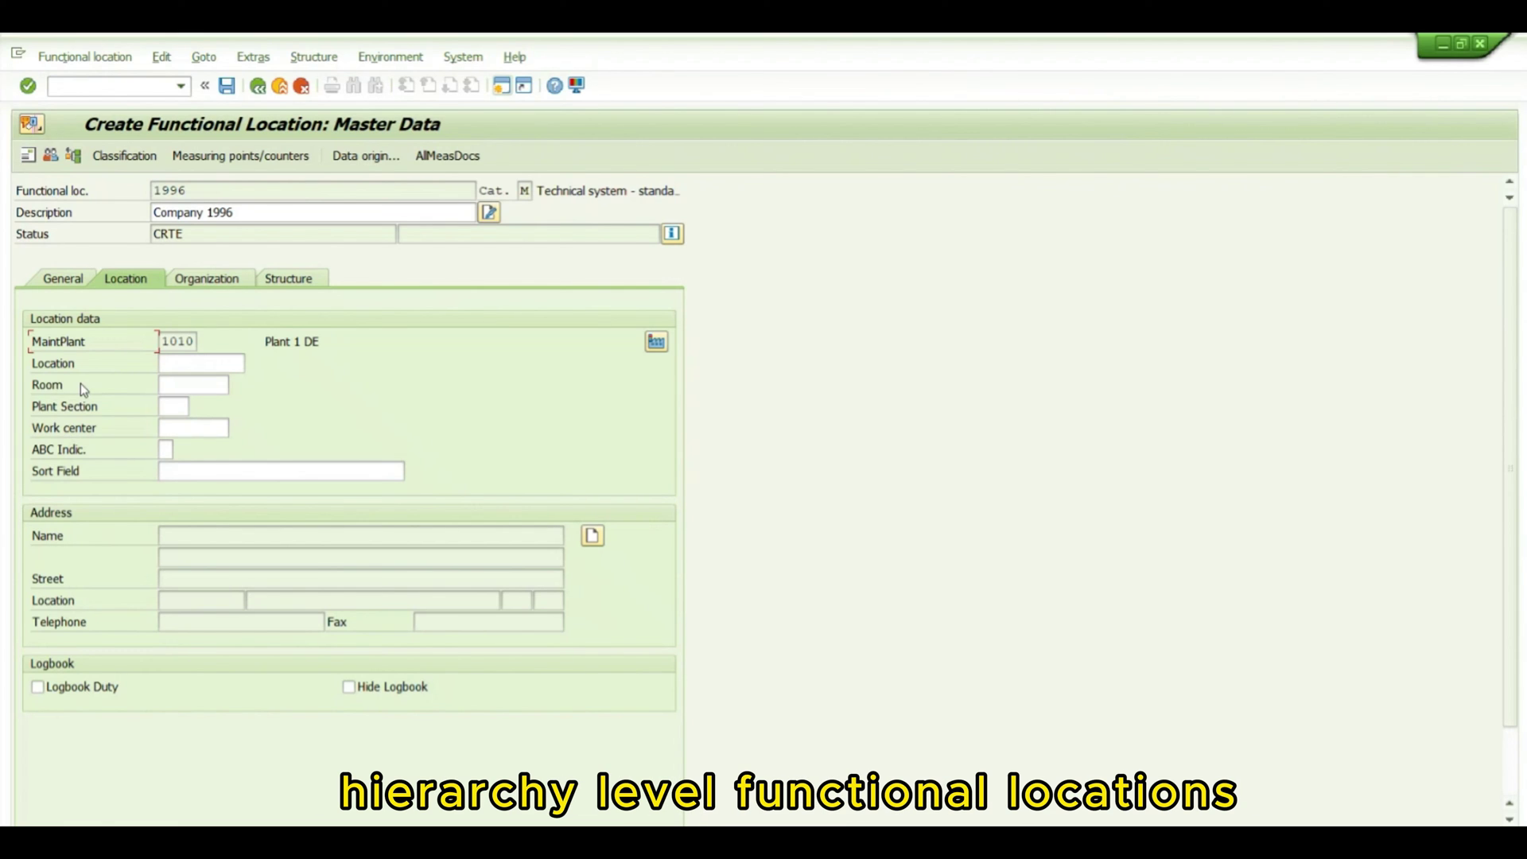
Assign cost center 10101701 (Plant & Maint (DE)) on functional location 1996's Organization tab.
left_click(202, 285)
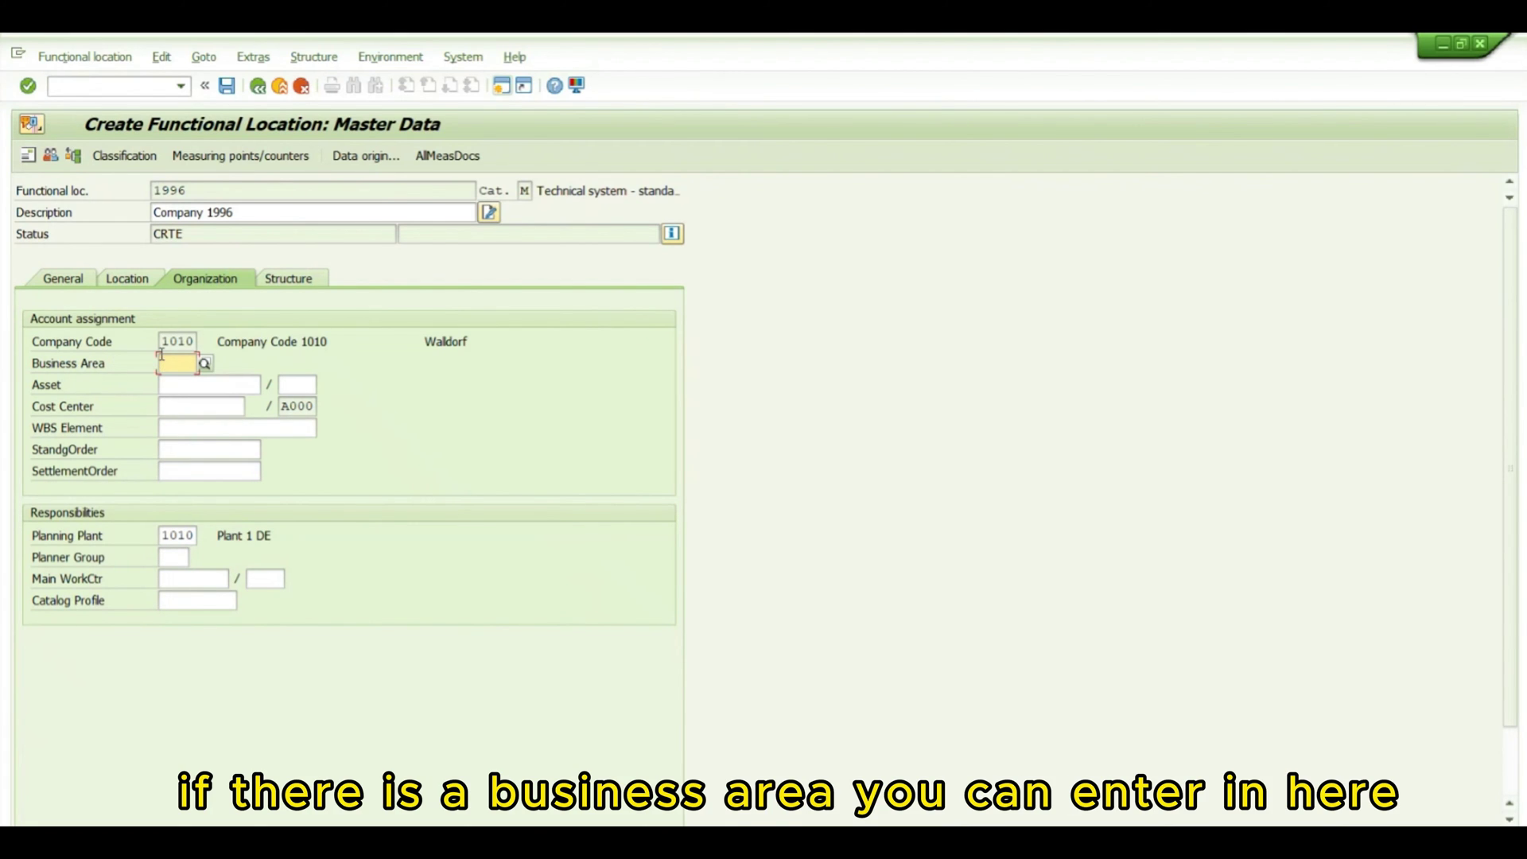
left_click(179, 408)
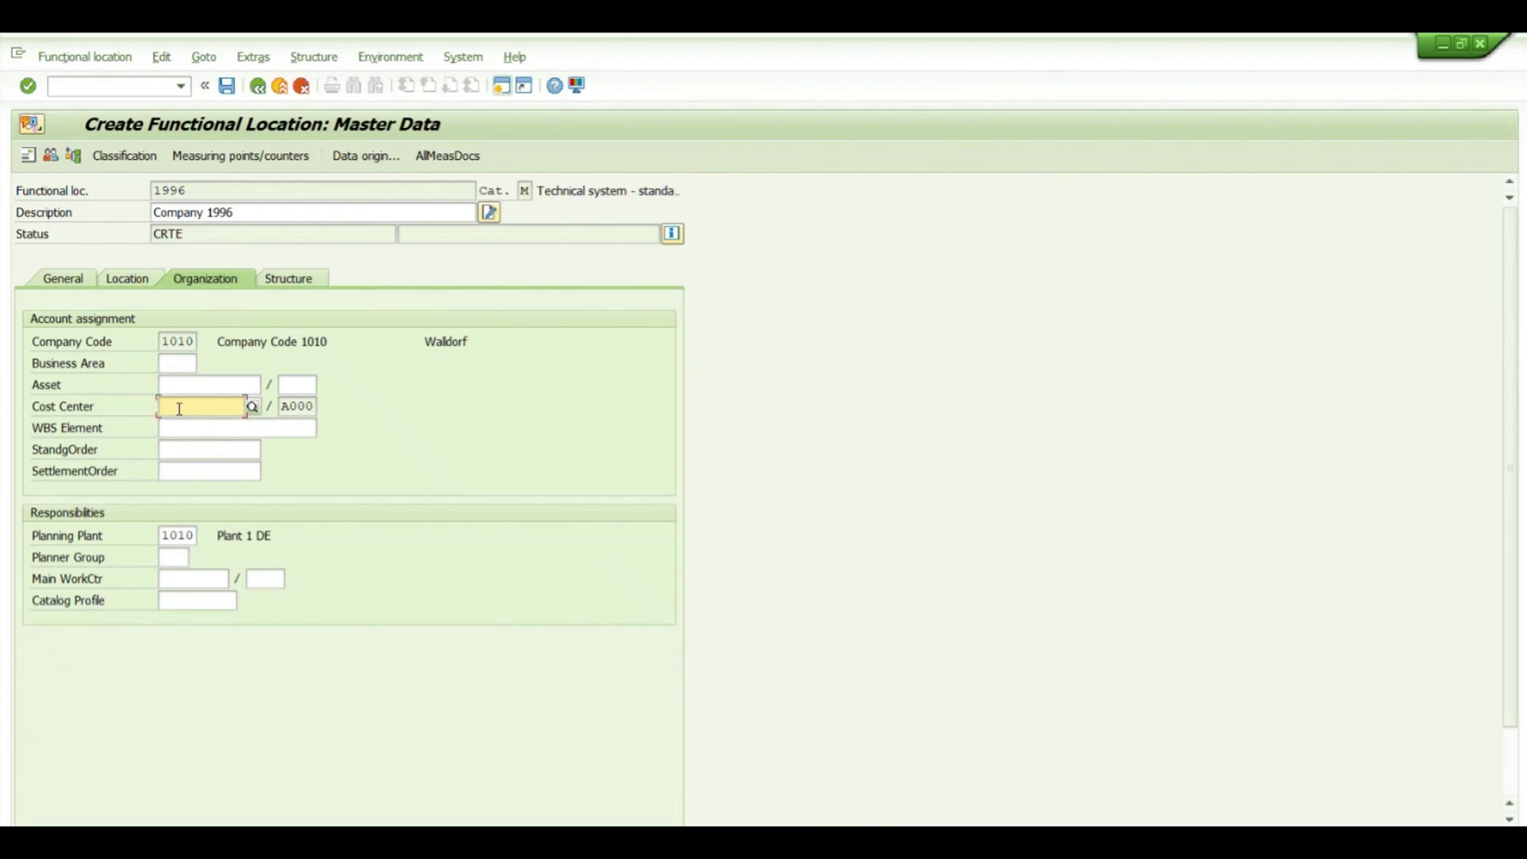
type("10")
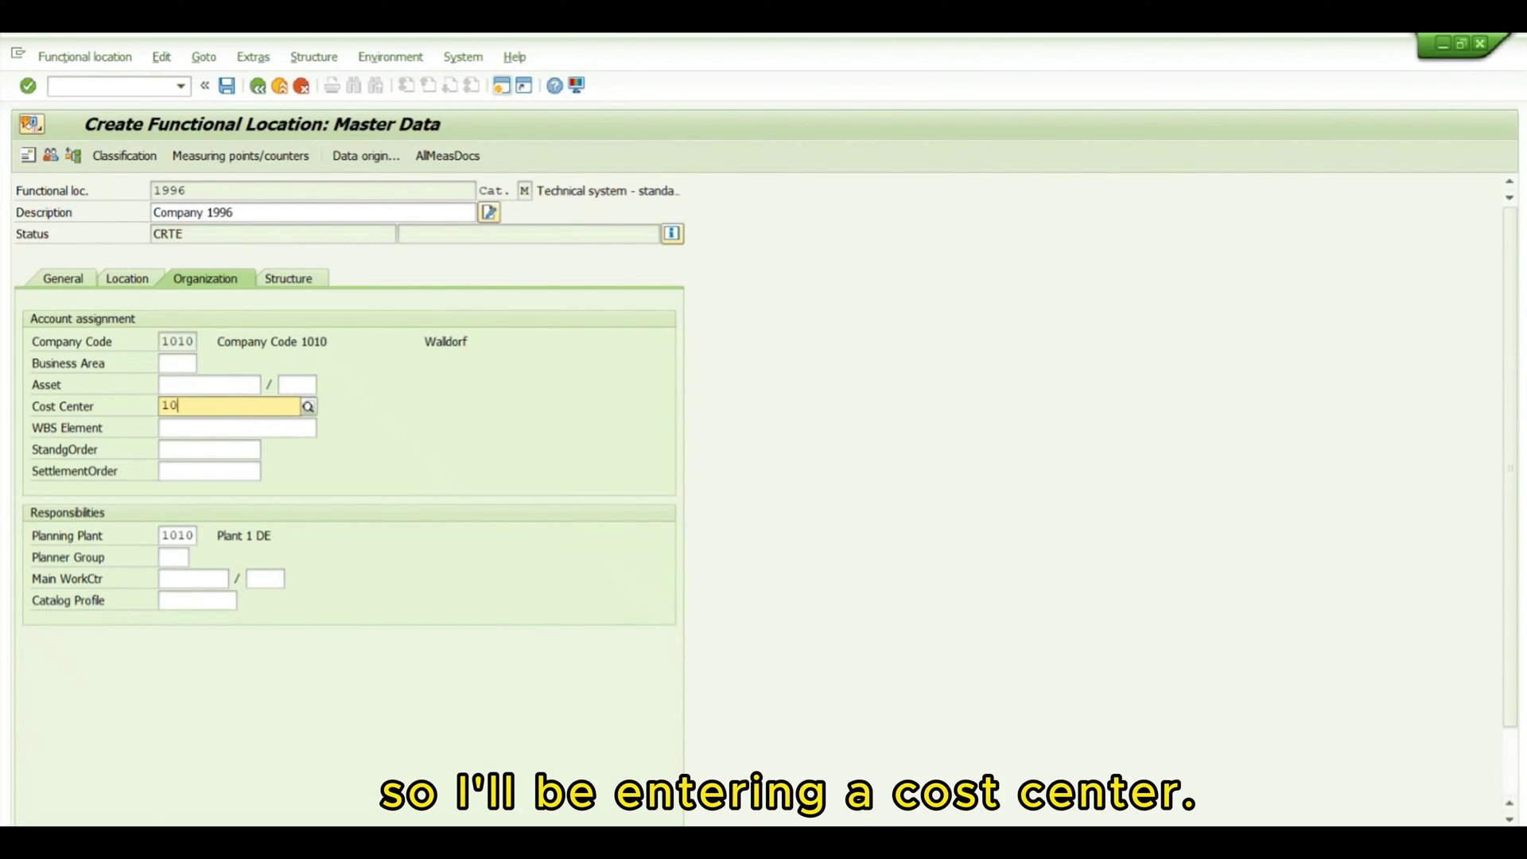
type("1017")
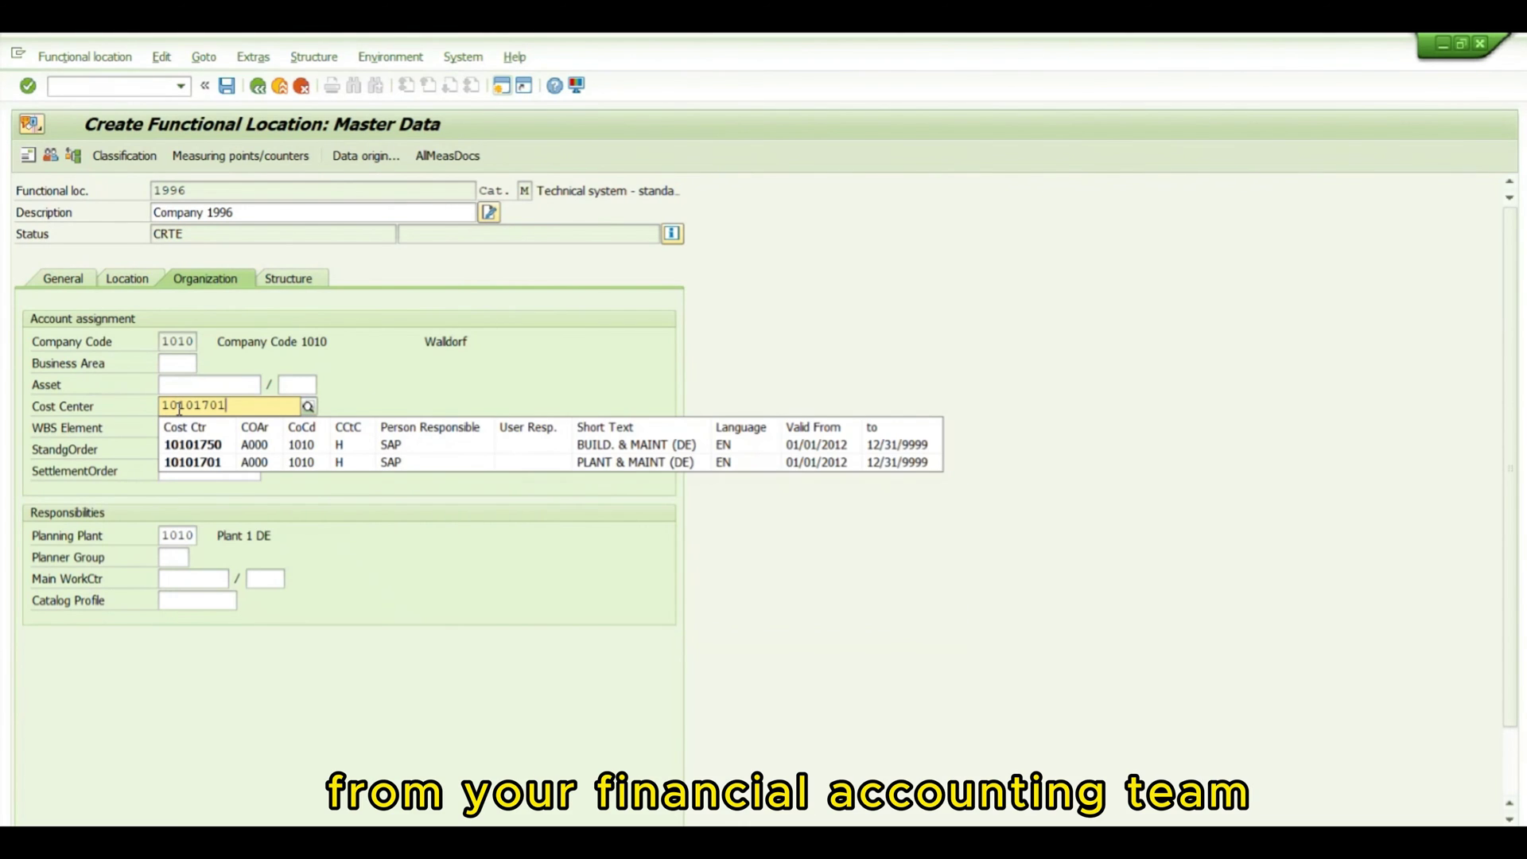
type("01")
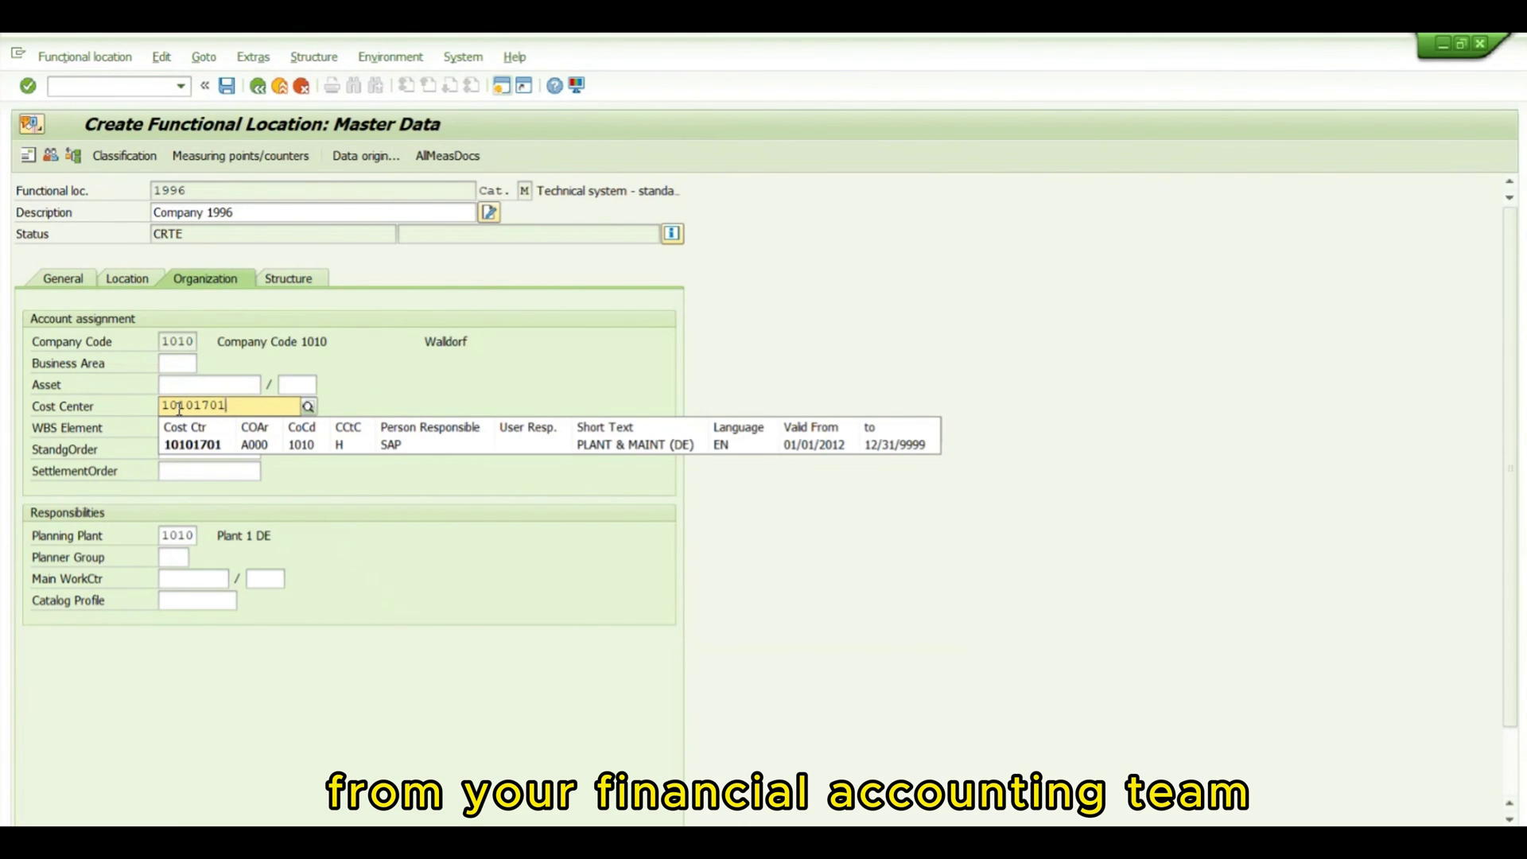
left_click(194, 450)
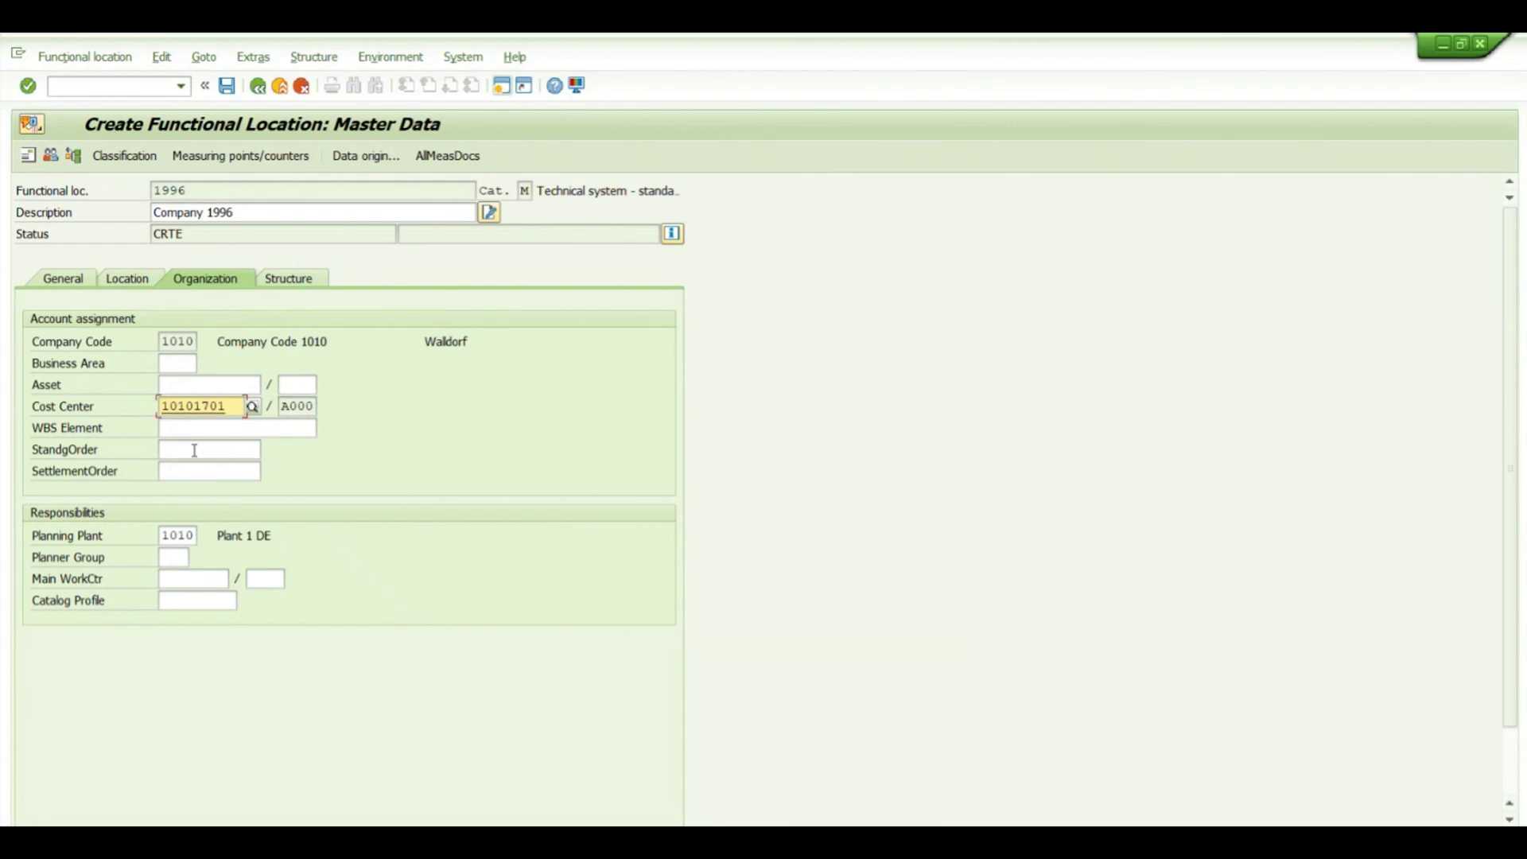
key("Return")
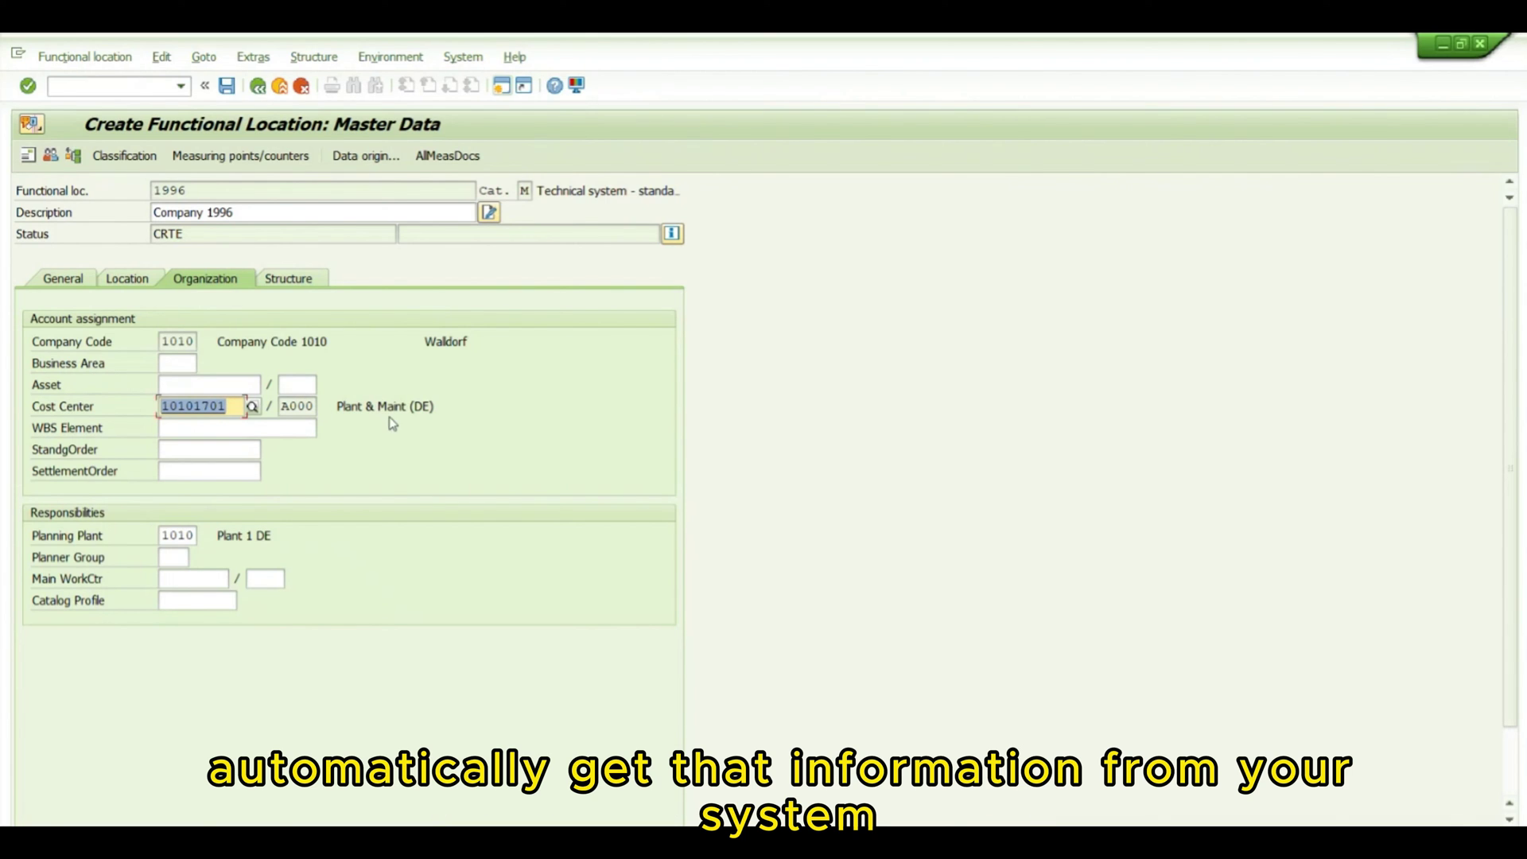
Show functional location 1996's Structure tab with structure indicator YBPM.
left_click(311, 284)
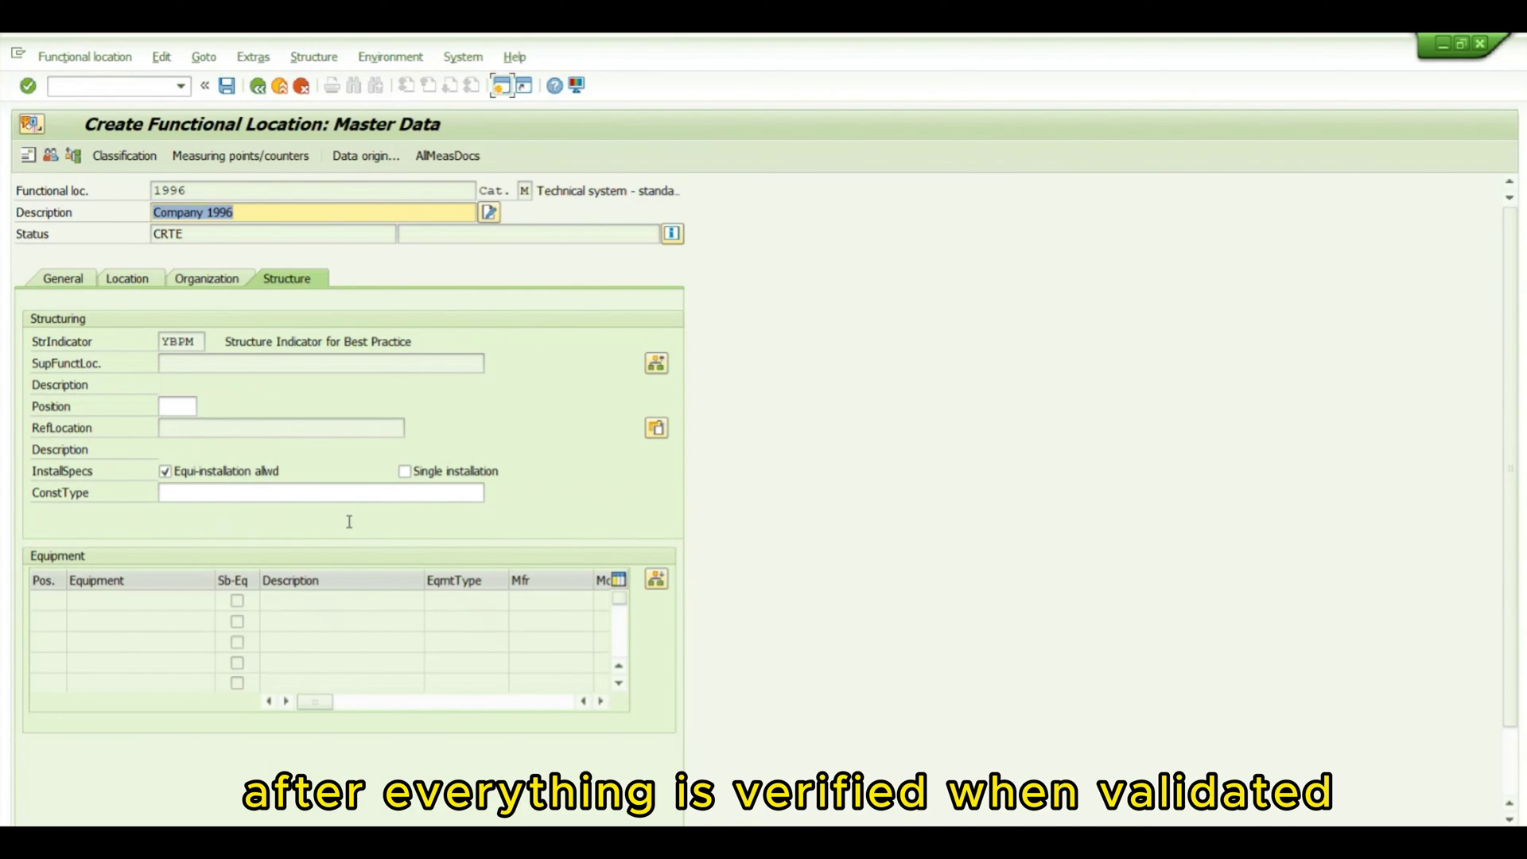
Save functional location 1996 and close the 'Functional location 1996 created' message.
left_click(227, 86)
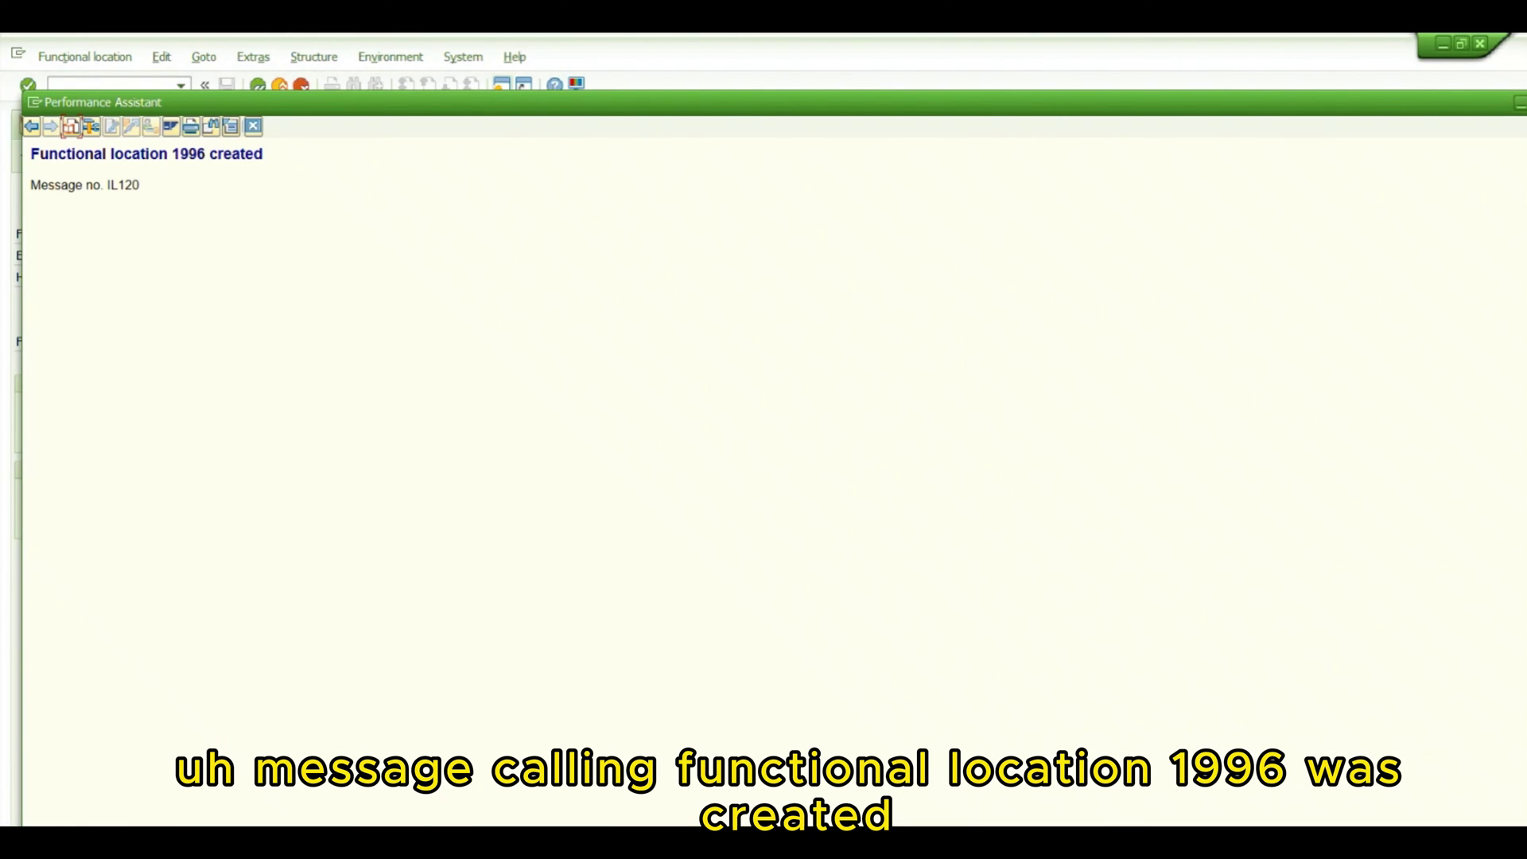
left_click_drag(1481, 102, 1384, 120)
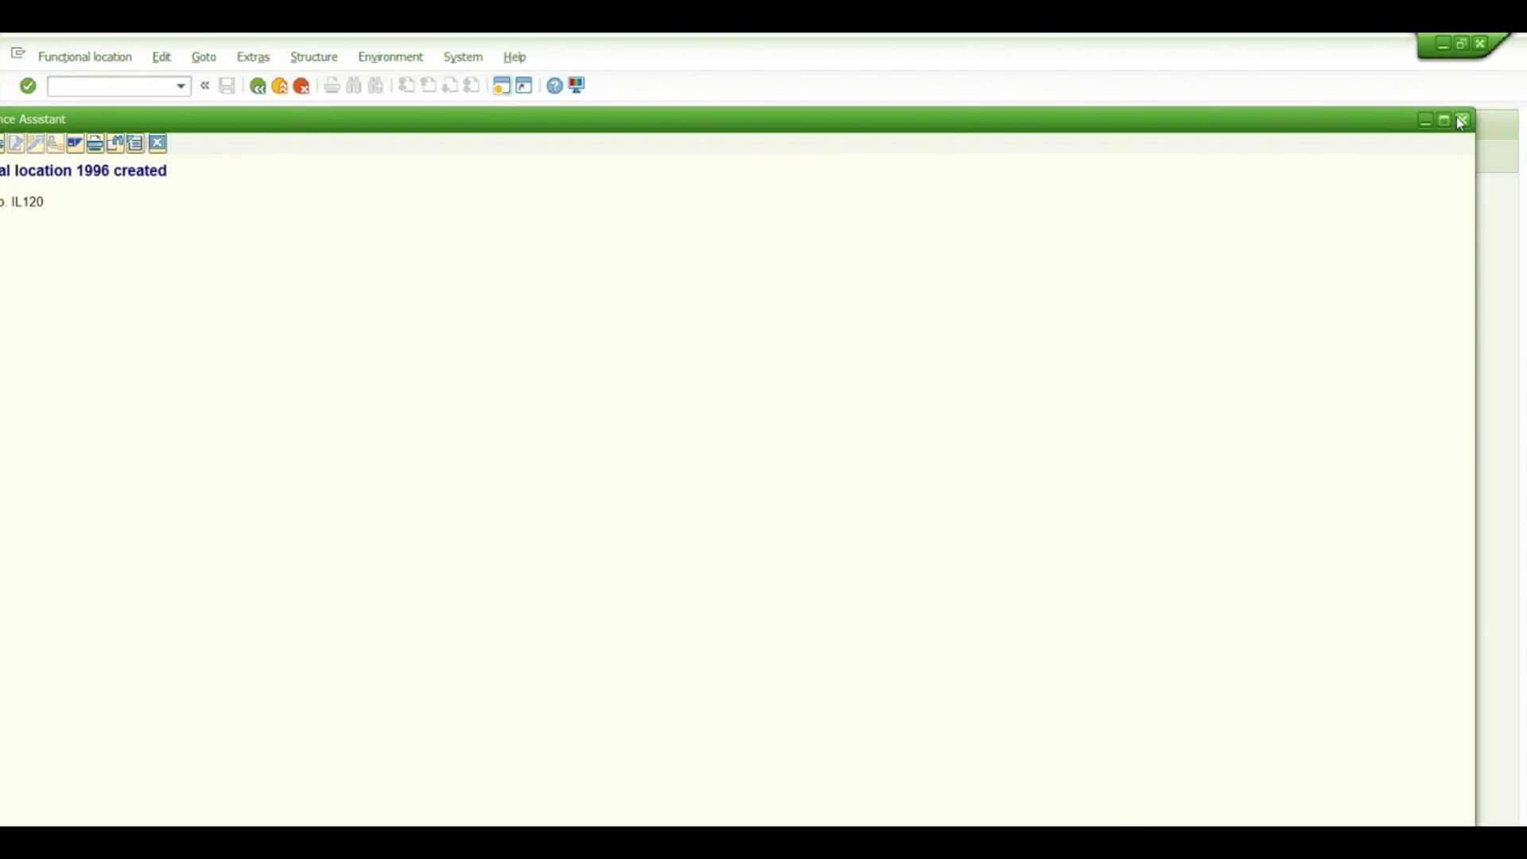
left_click(157, 143)
left_click(93, 86)
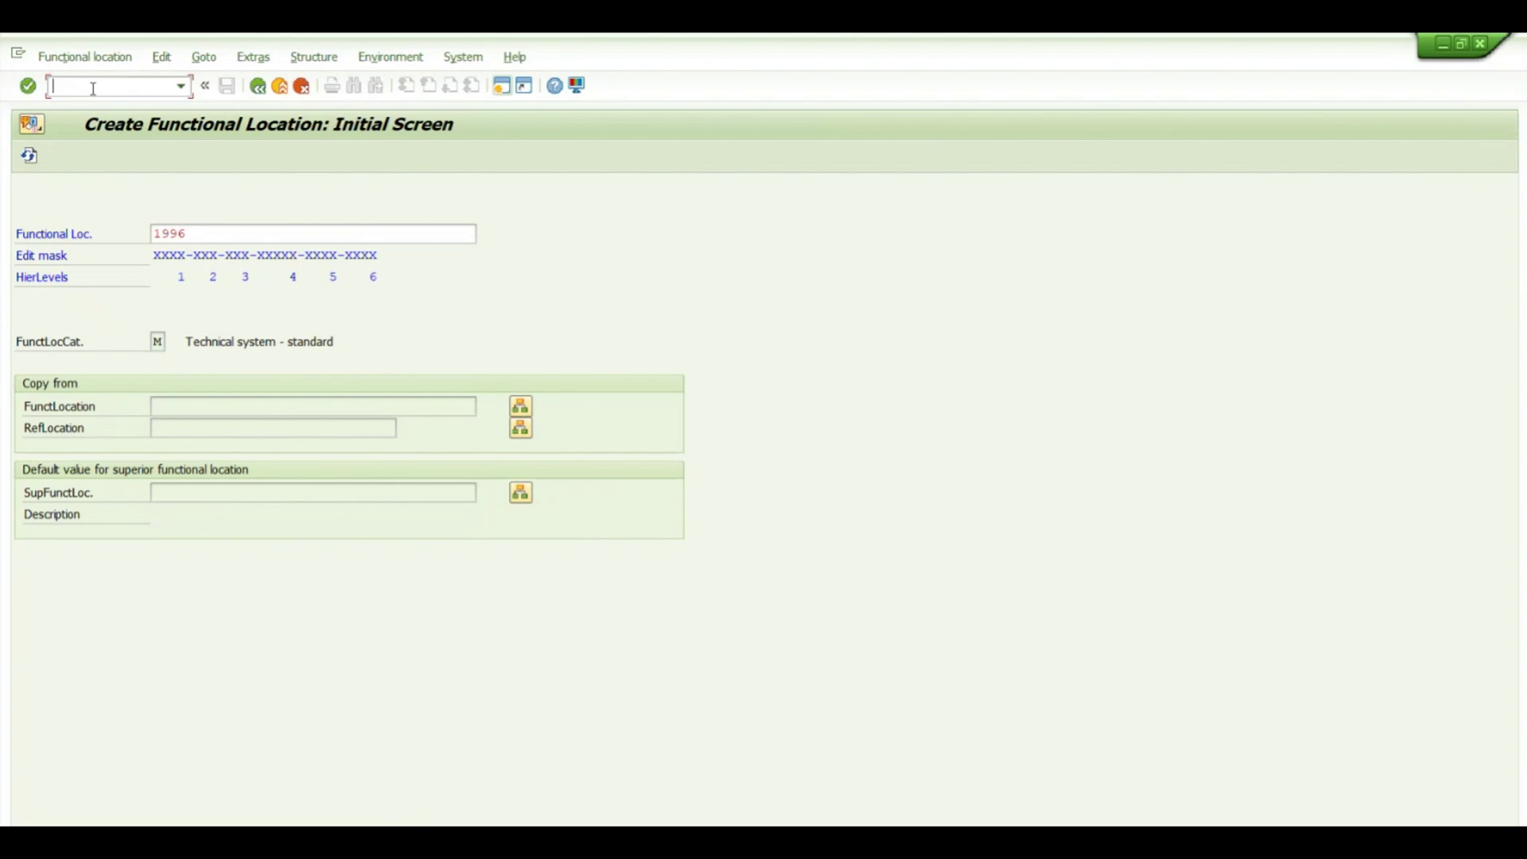
Open functional location 1996 in Change mode via /nIL02.
type("/n")
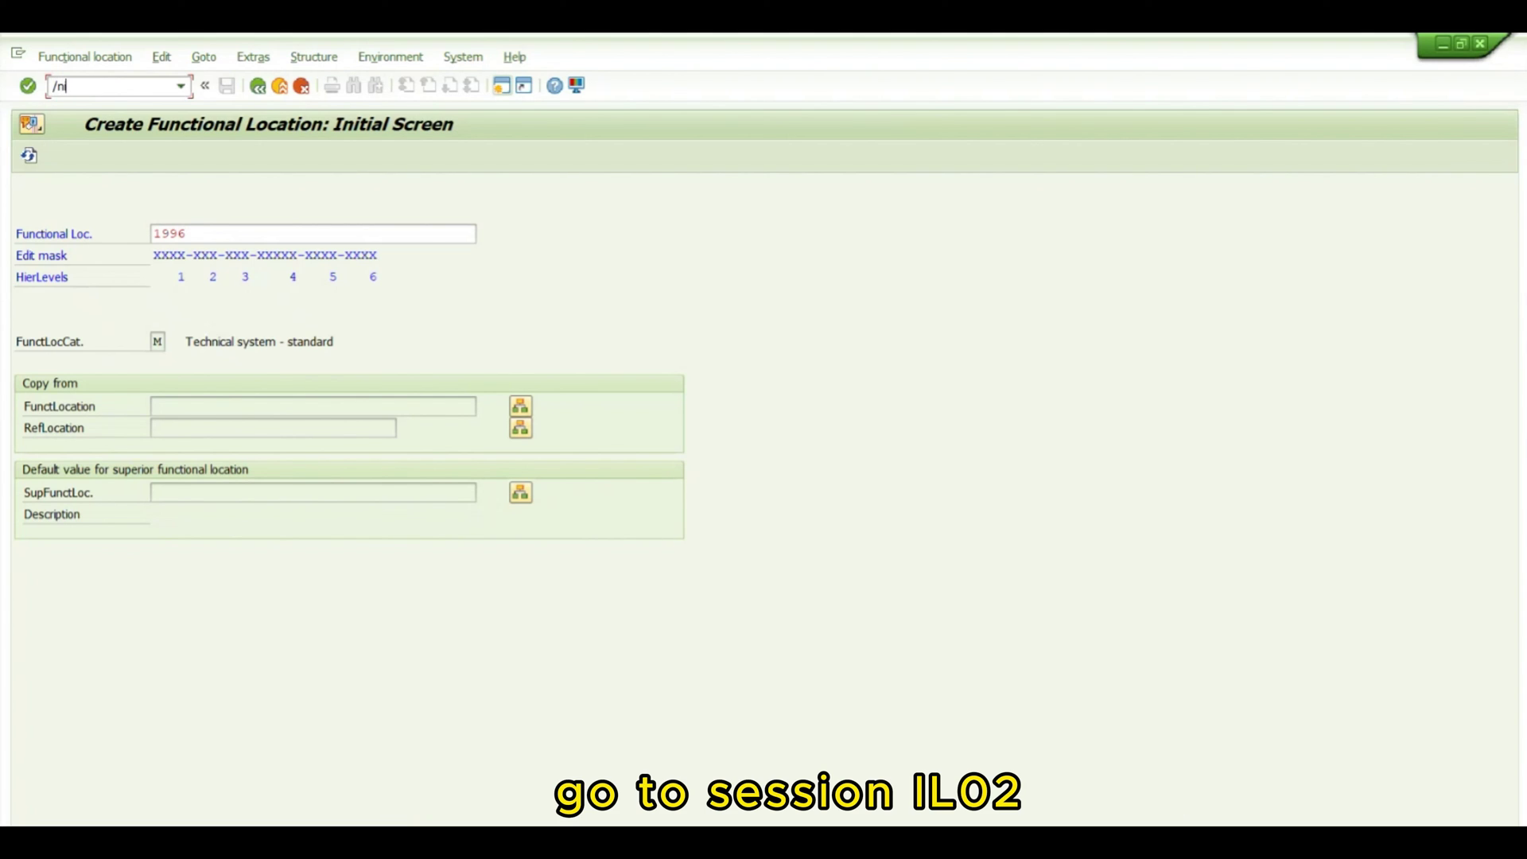
type("il02")
key("Return")
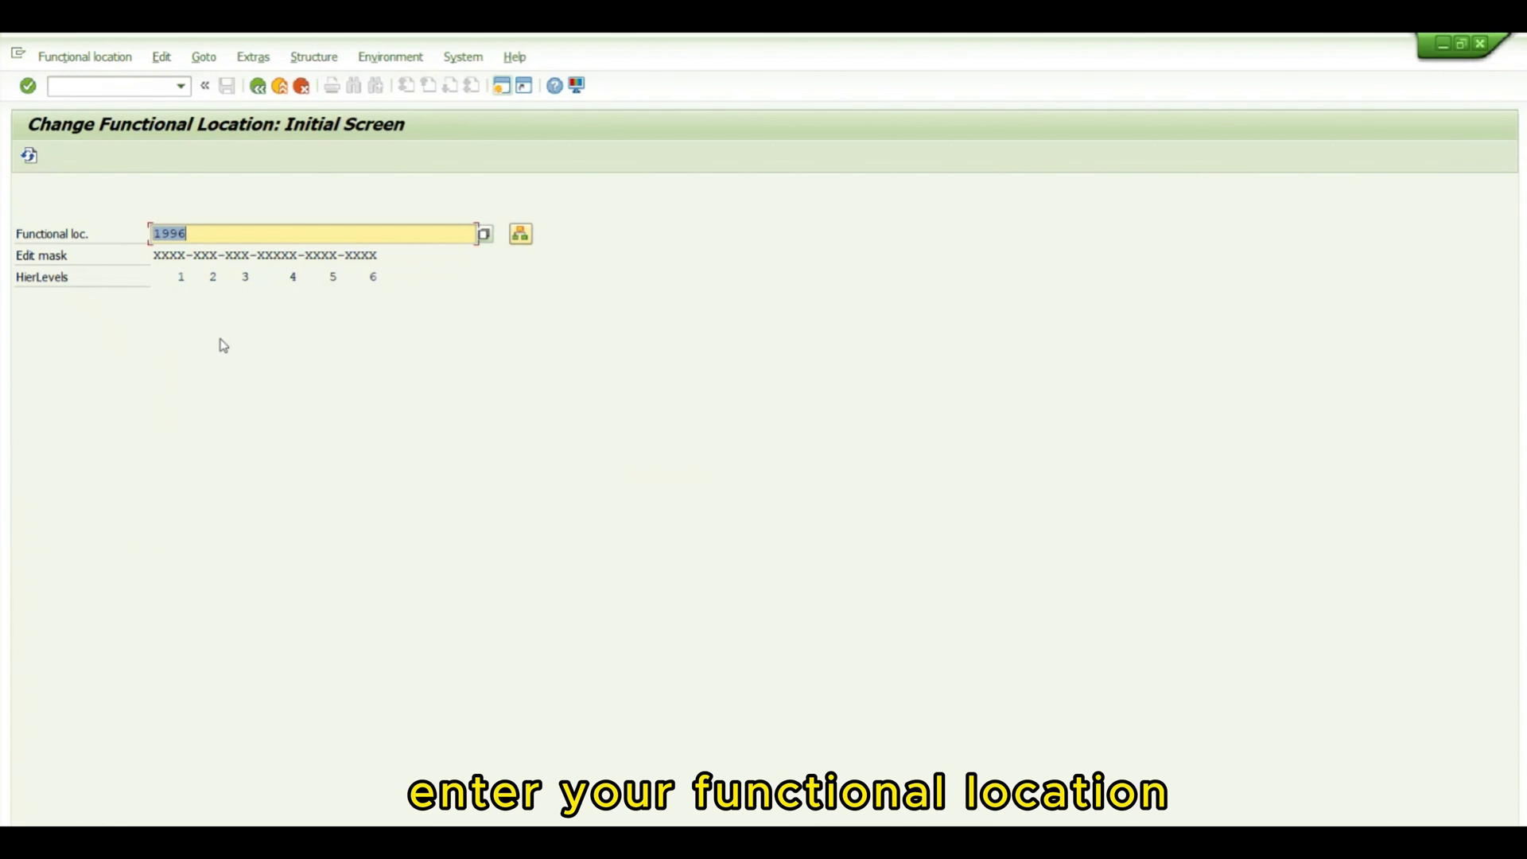
key("Return")
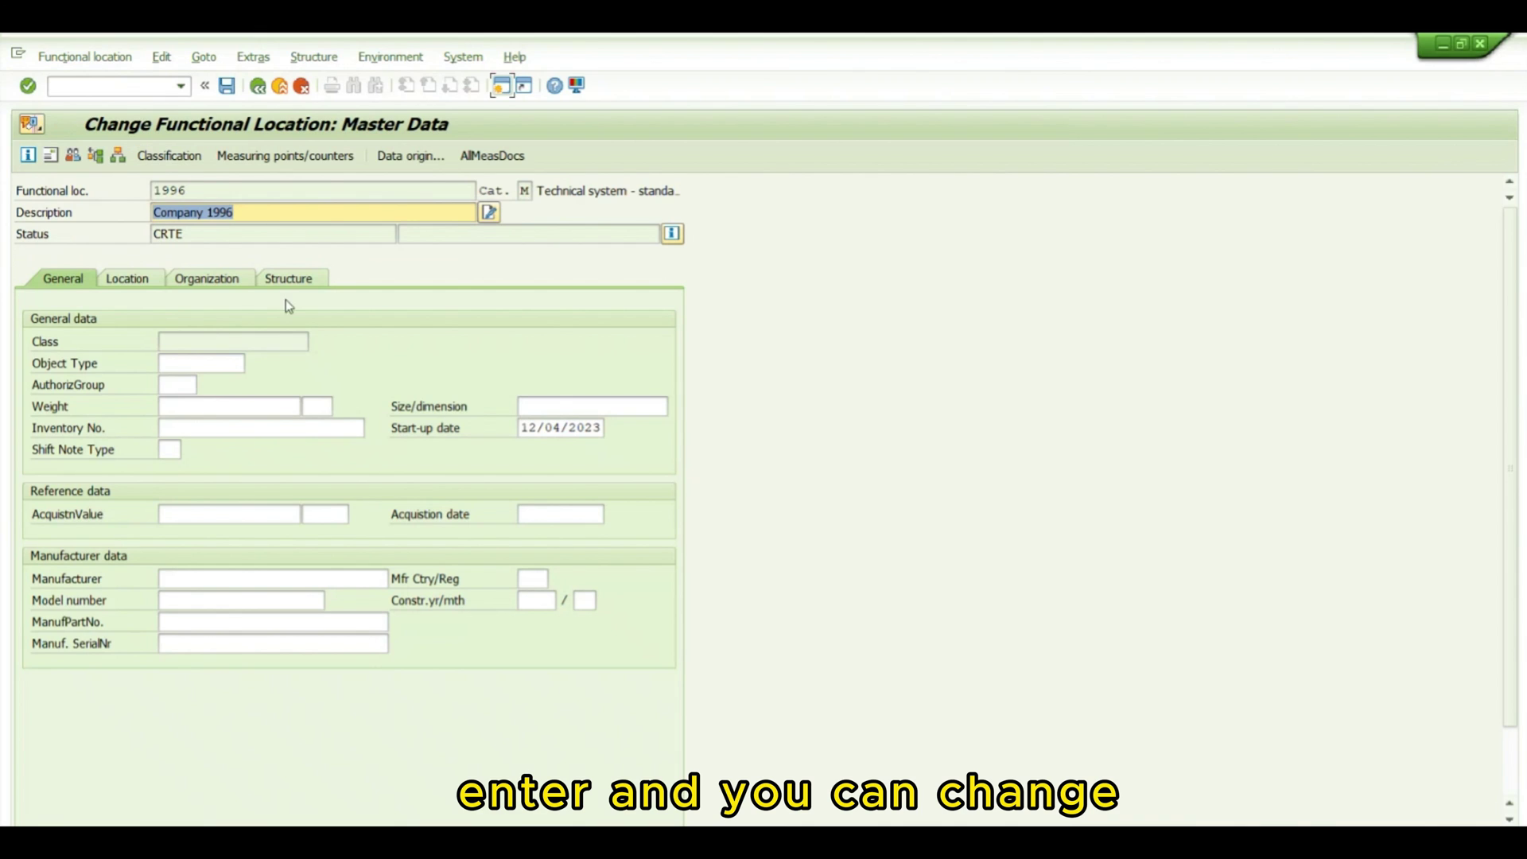
Return to the SAP Easy Access menu with /n.
left_click(105, 85)
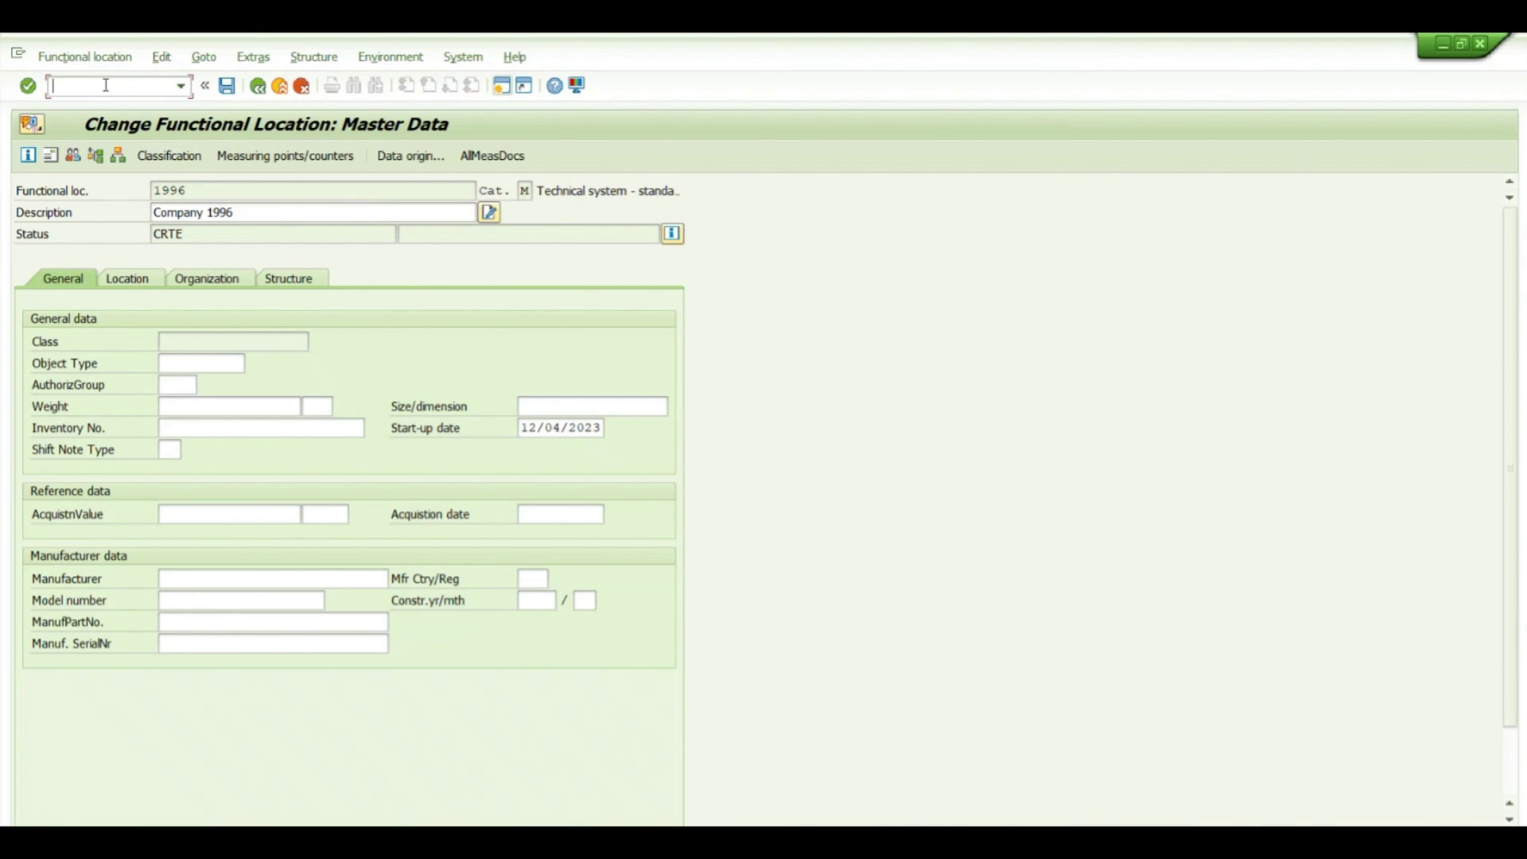
type("/n")
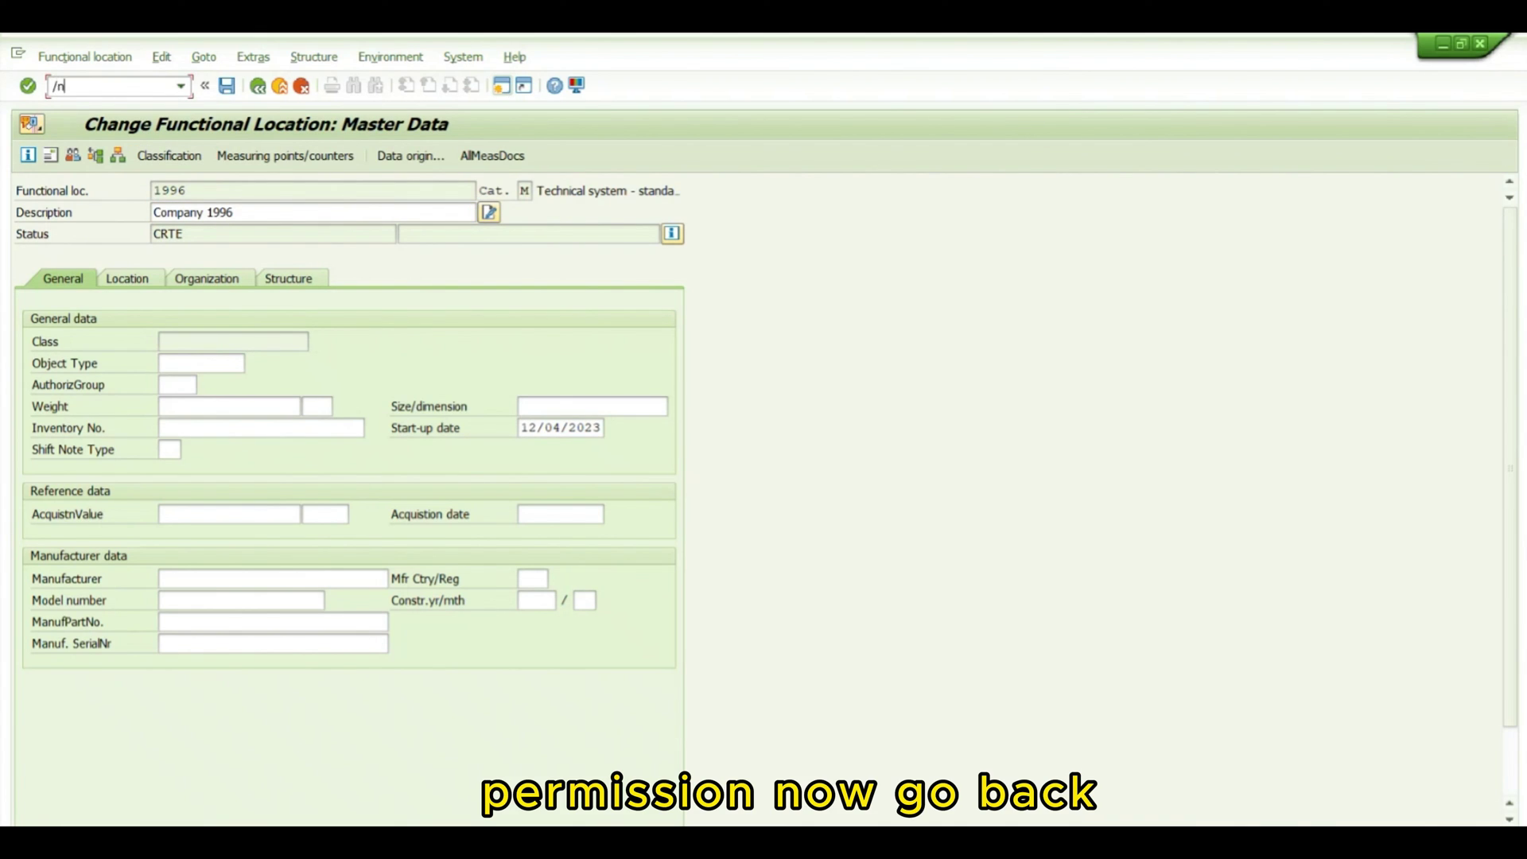
key("Return")
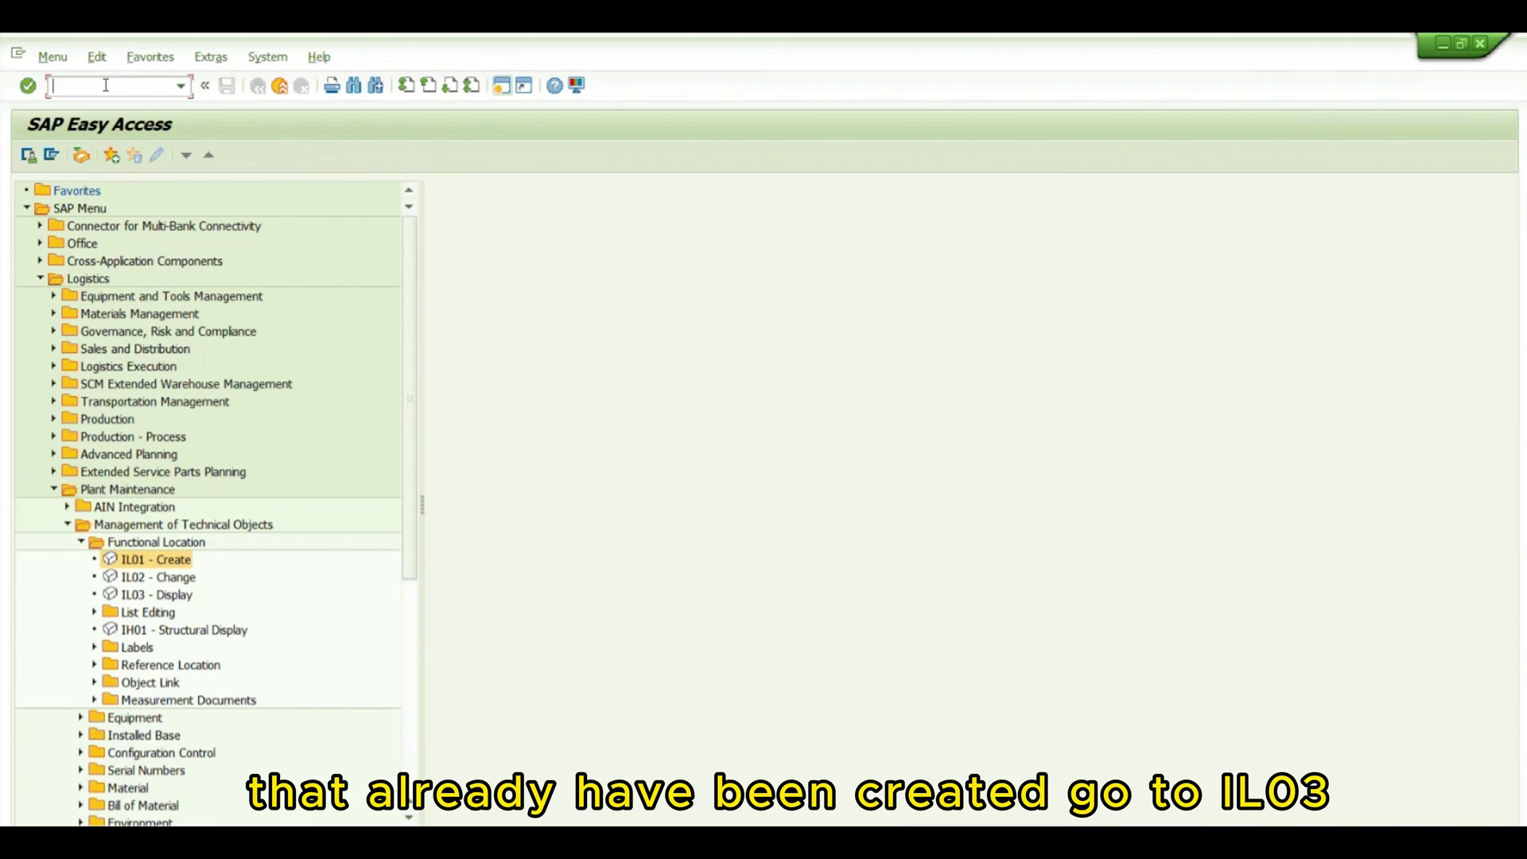
Display functional location 1996 via IL03, then toggle it to change mode.
type("i")
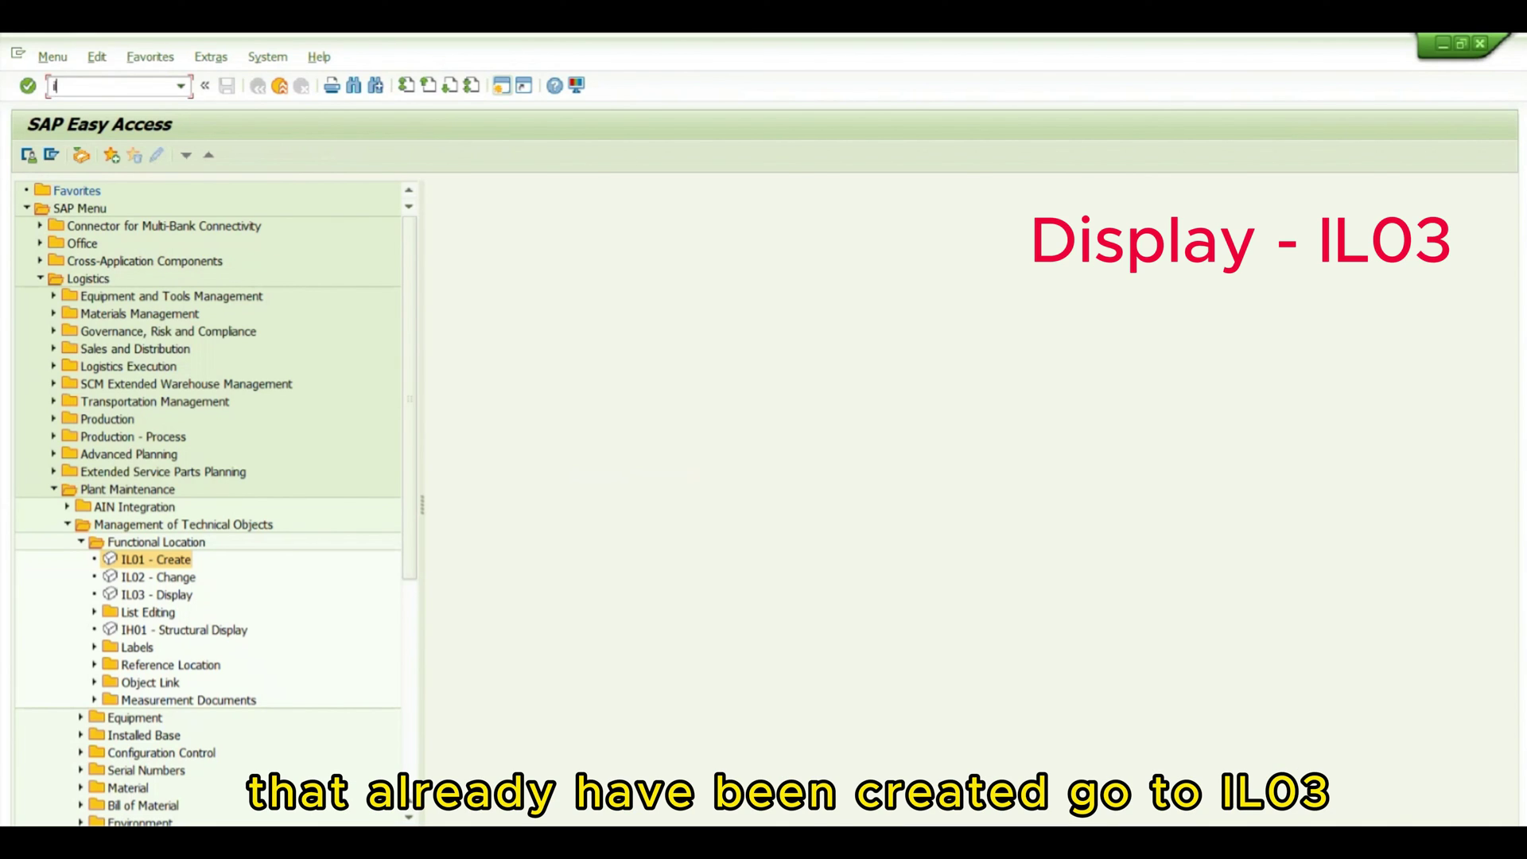
type("l03")
key("Return")
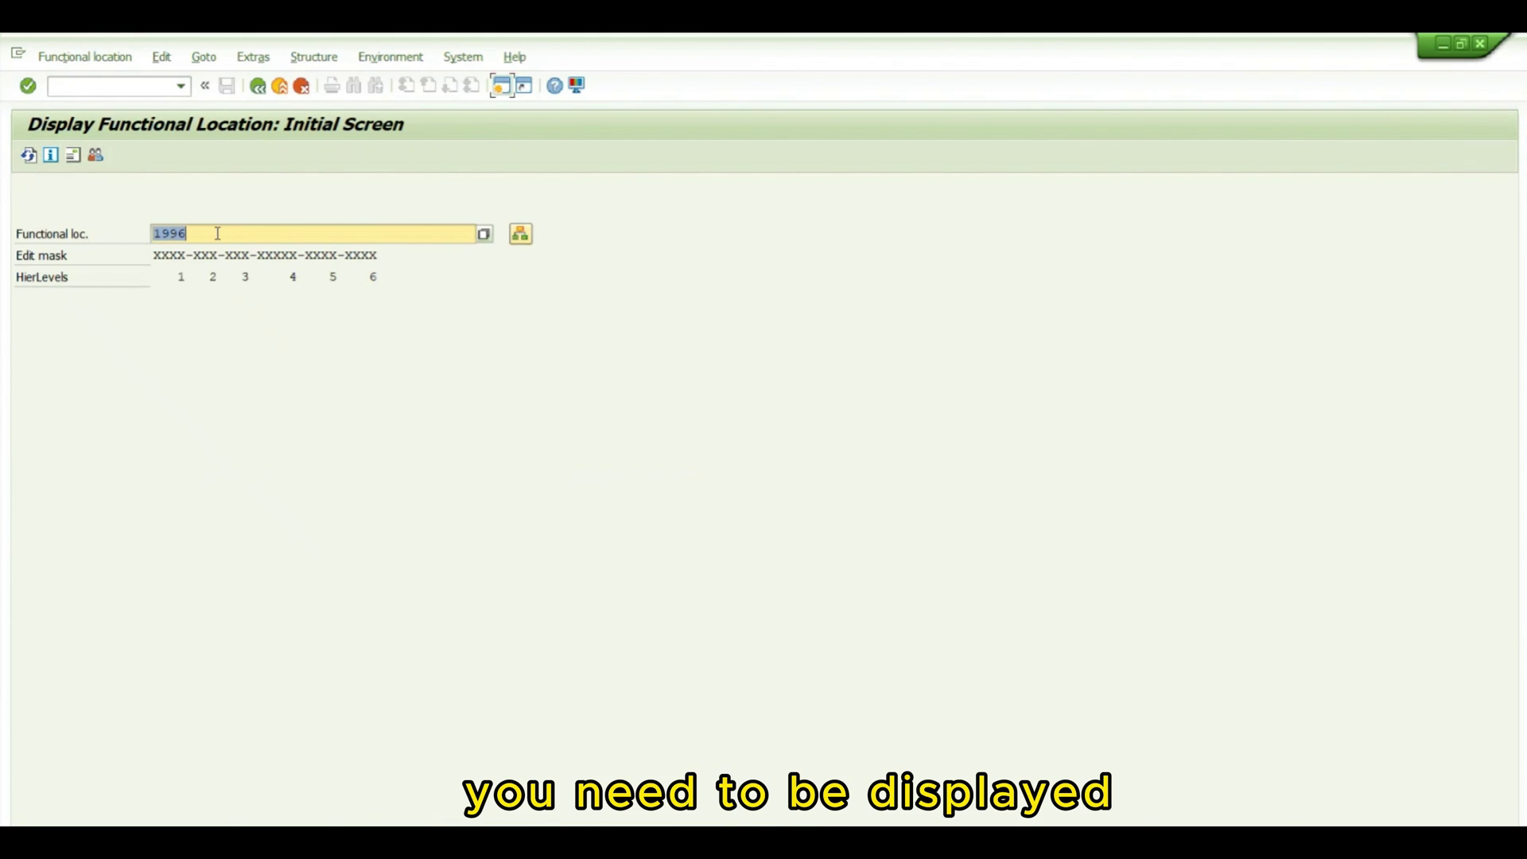
key("Return")
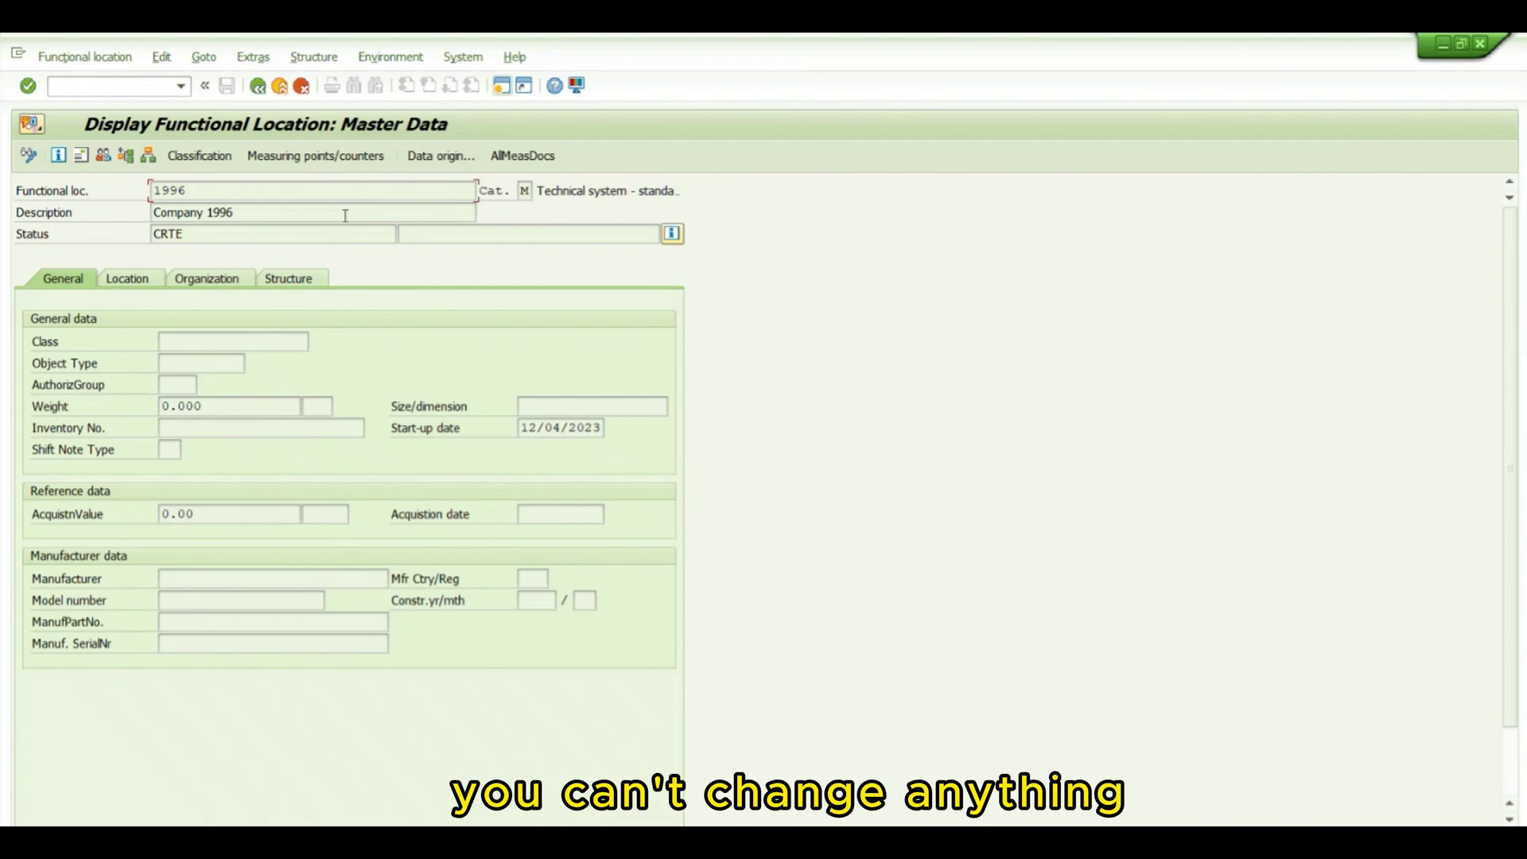
left_click(28, 160)
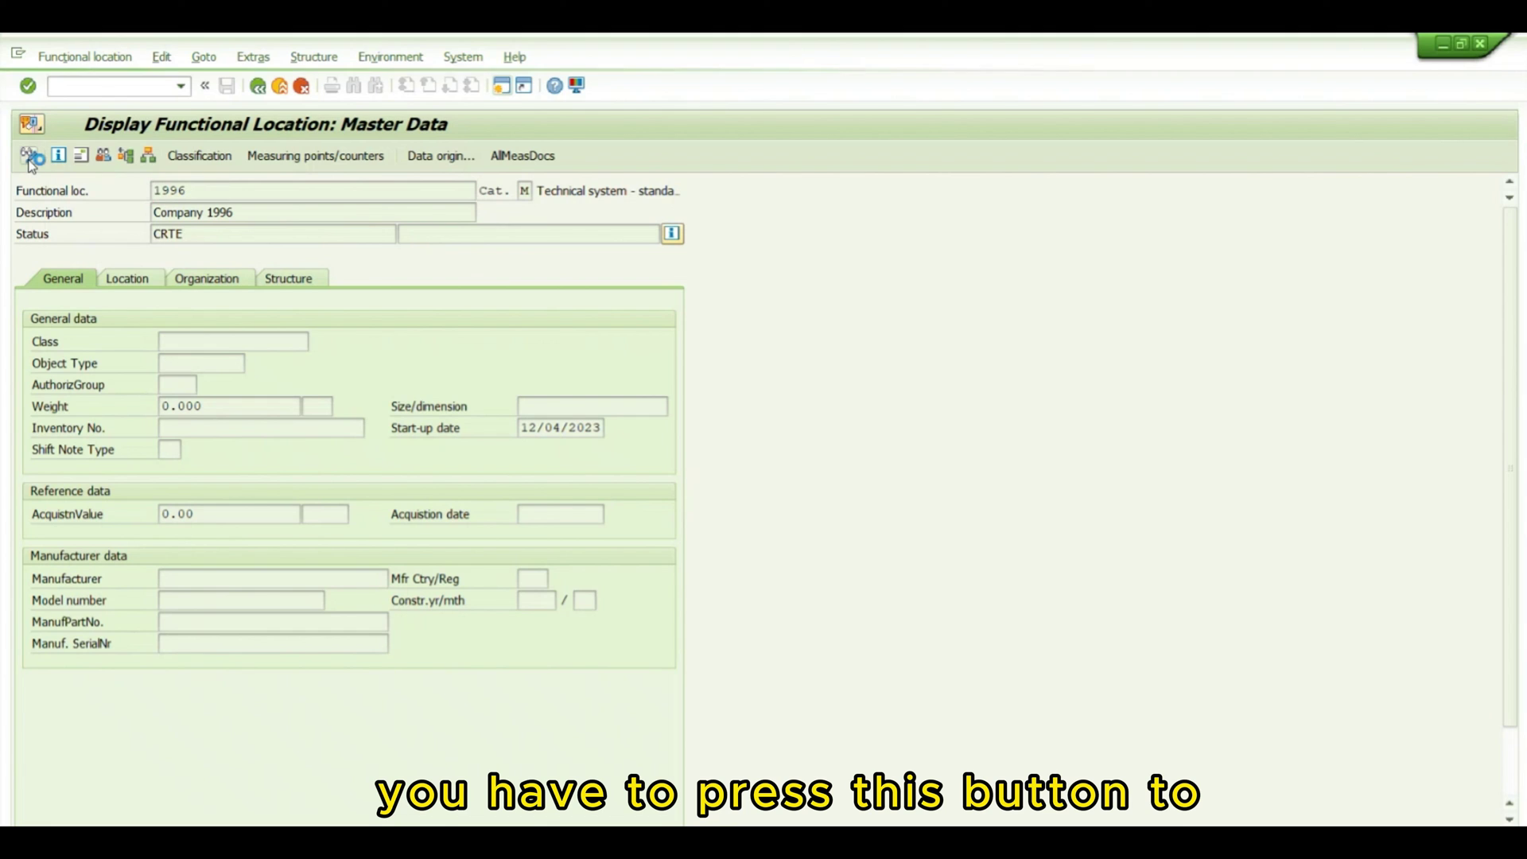